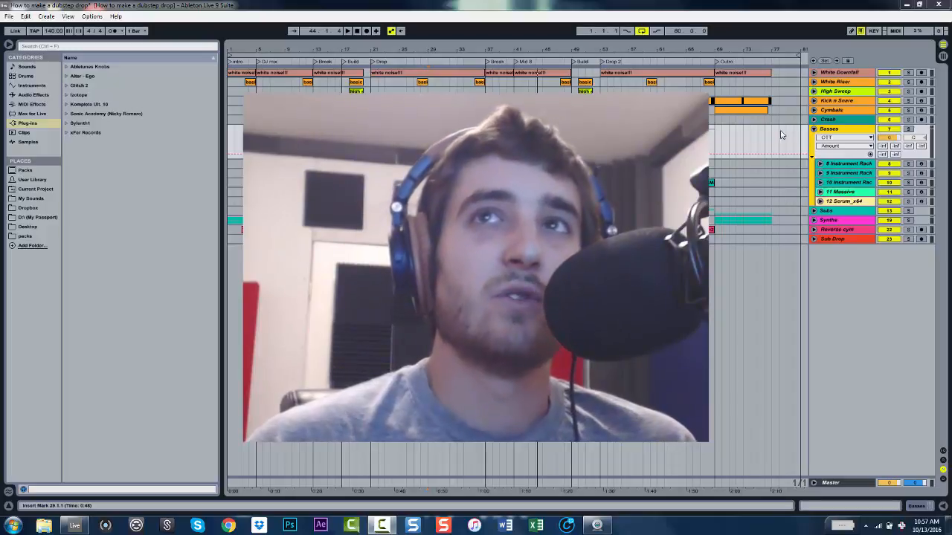
- Fold the Basses group track and look over the song structure from the intro to the outro
{"action": "left_click", "coordinate": [814, 129]}
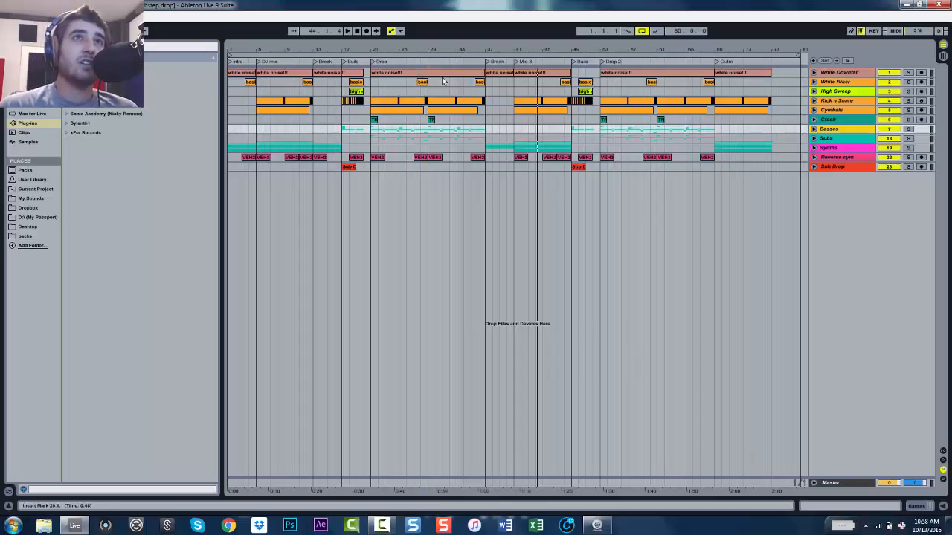
{"action": "left_click_drag", "start_coordinate": [446, 51], "coordinate": [690, 93]}
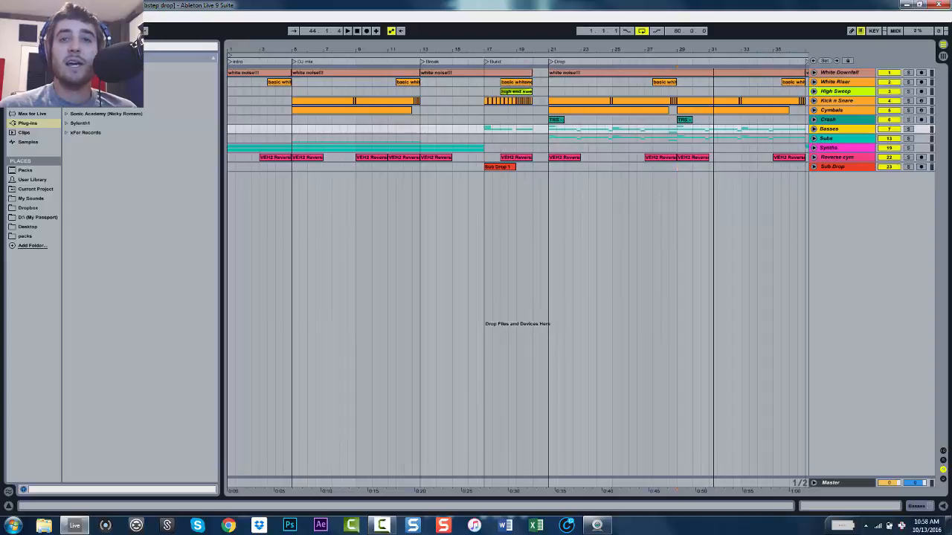
{"action": "left_click_drag", "start_coordinate": [487, 52], "coordinate": [462, 45]}
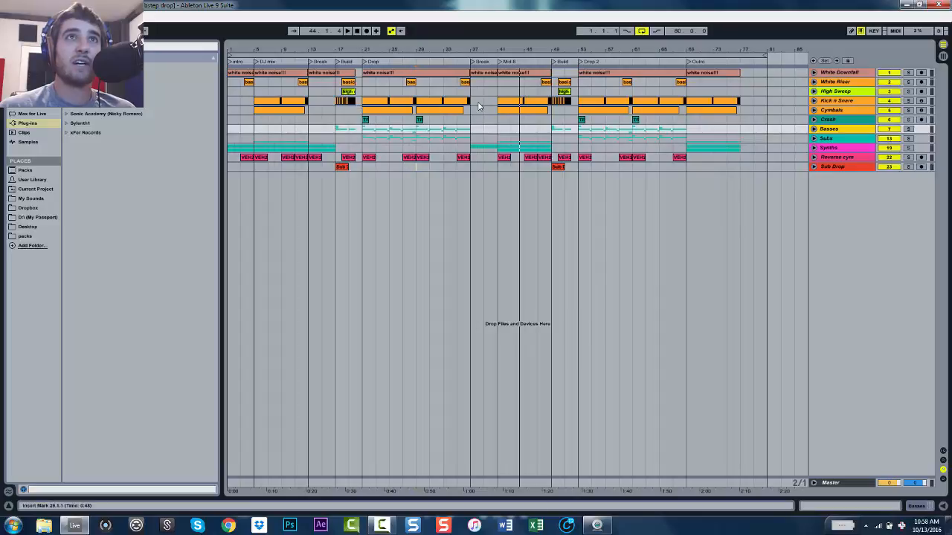
- Mark bars 37 to 69 on the Crash track and the four-bar Break section starting at bar 37
{"action": "left_click_drag", "start_coordinate": [470, 102], "coordinate": [227, 110]}
{"action": "left_click", "coordinate": [227, 110]}
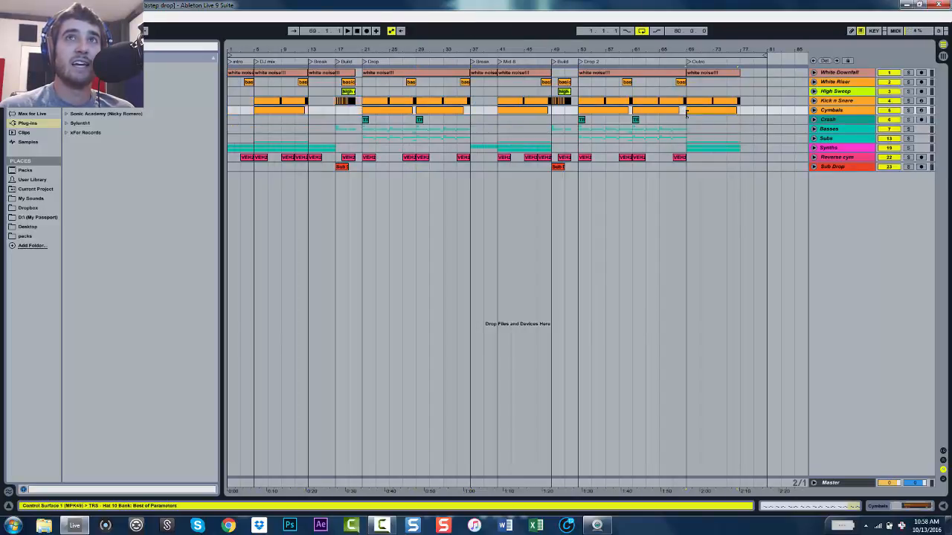
{"action": "left_click_drag", "start_coordinate": [686, 120], "coordinate": [471, 121]}
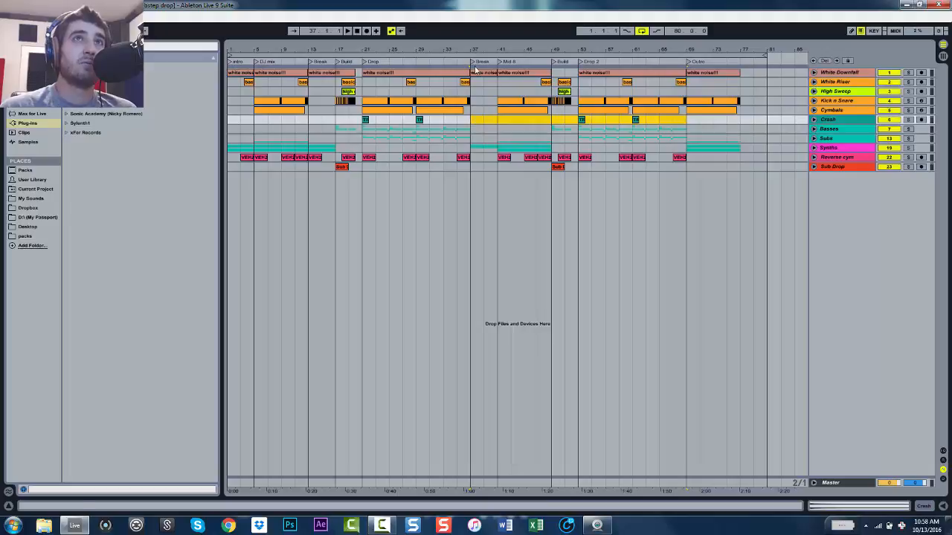
{"action": "left_click", "coordinate": [471, 82]}
{"action": "left_click_drag", "start_coordinate": [470, 93], "coordinate": [496, 94]}
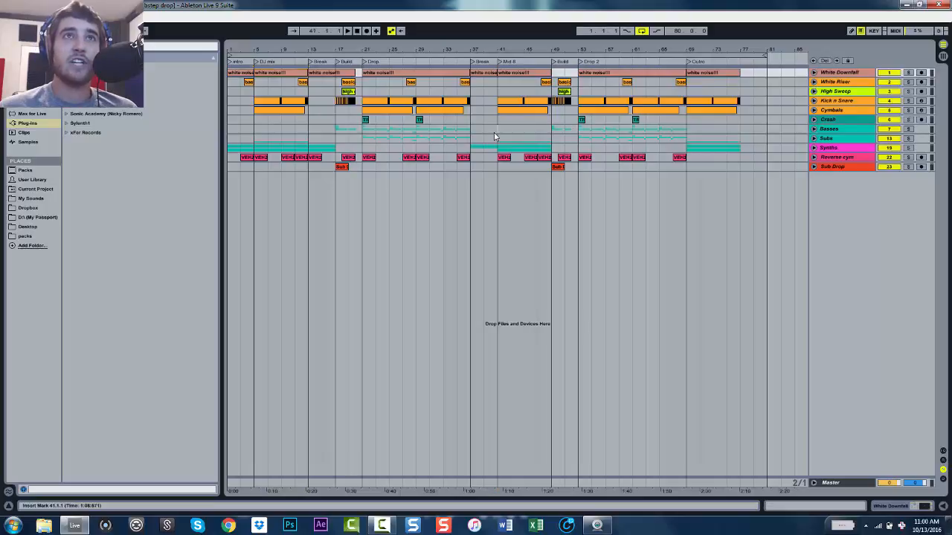
- Select the Mid 8 section on the Basses track and unfold the Synths group with its Arp and Sylenth1 tracks
{"action": "left_click_drag", "start_coordinate": [494, 131], "coordinate": [551, 131]}
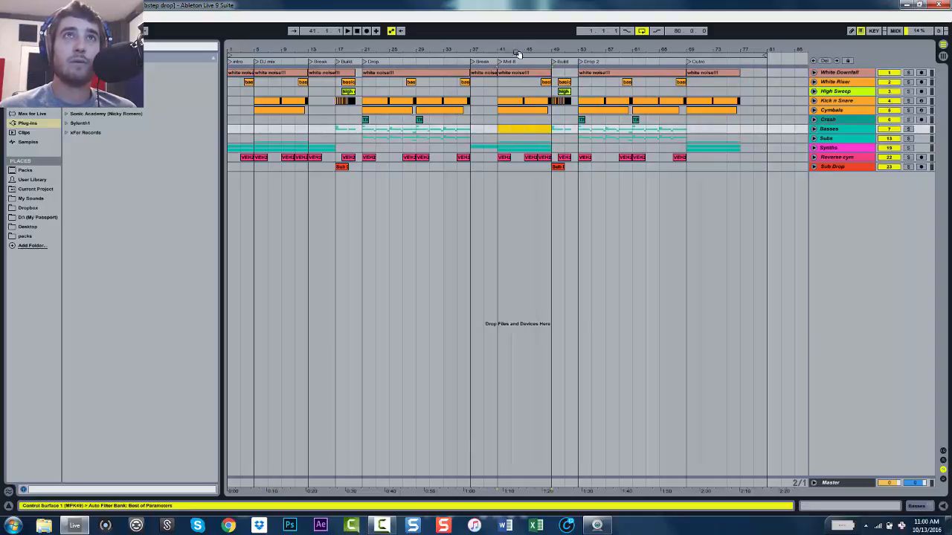
{"action": "left_click_drag", "start_coordinate": [520, 50], "coordinate": [519, 134]}
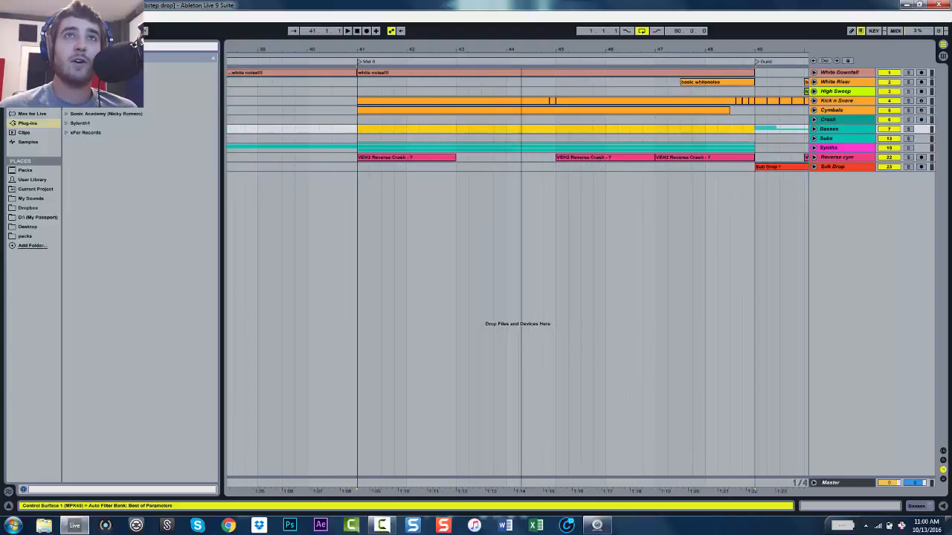
{"action": "left_click", "coordinate": [813, 147]}
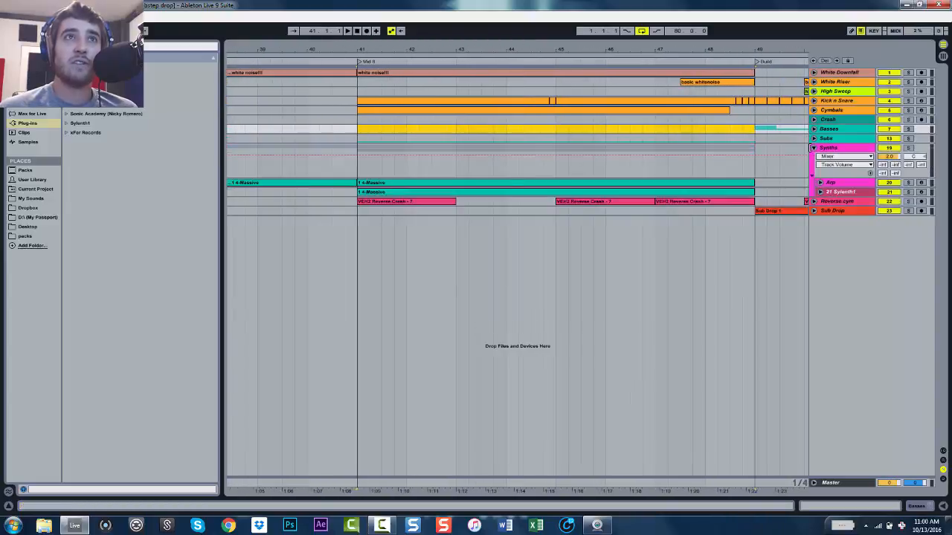
{"action": "left_click", "coordinate": [820, 192]}
{"action": "left_click", "coordinate": [820, 183]}
- Inspect the Arp track's device chain and the notes in its Mid 8 MIDI clip
{"action": "double_click", "coordinate": [855, 191]}
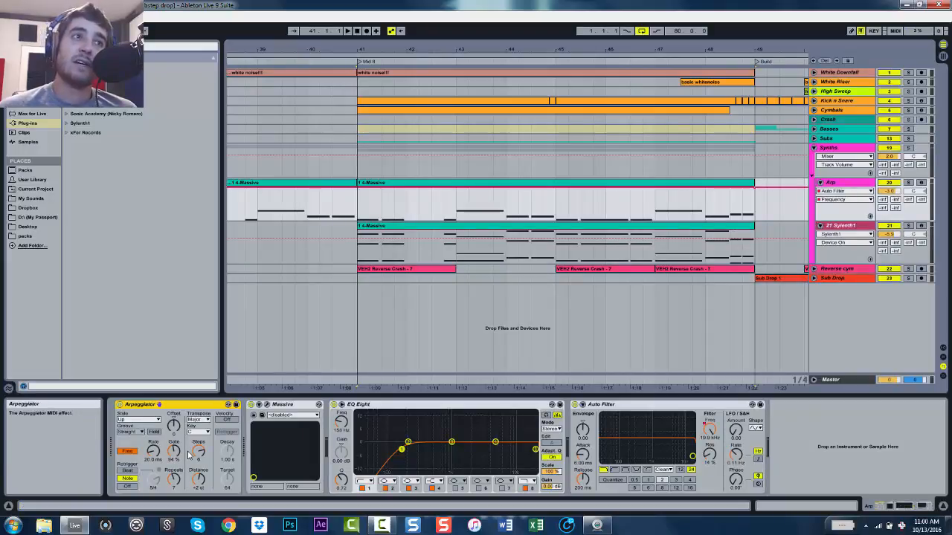
{"action": "double_click", "coordinate": [400, 198]}
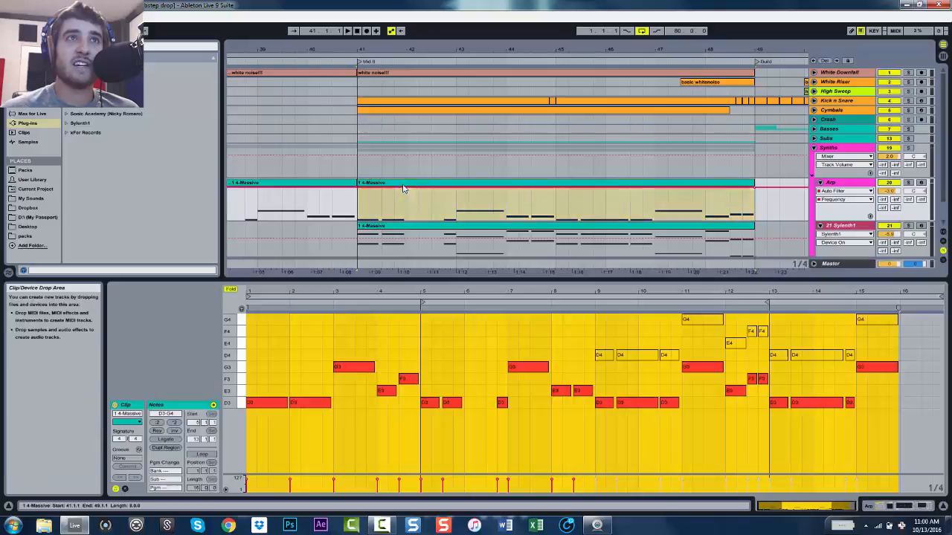
{"action": "left_click", "coordinate": [302, 405]}
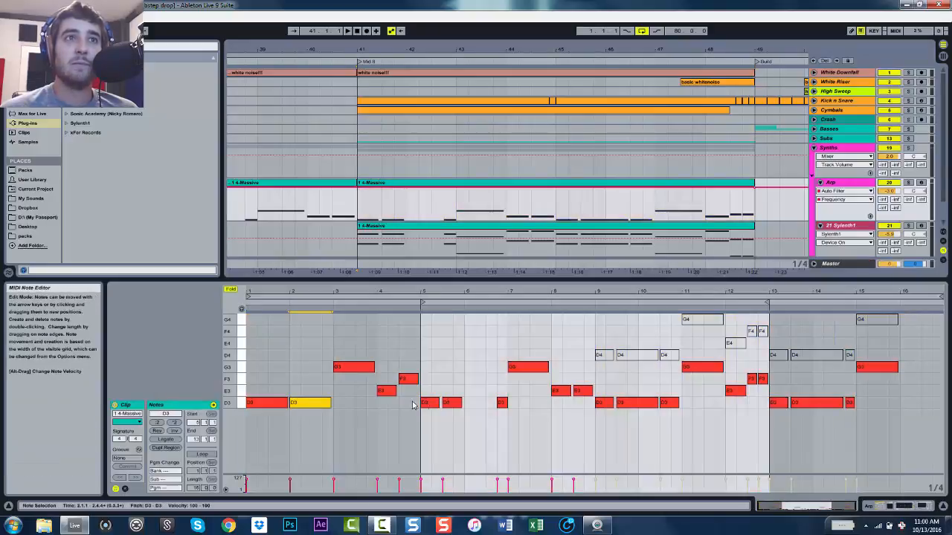
{"action": "mouse_move", "coordinate": [453, 404]}
{"action": "left_mouse_down"}
{"action": "mouse_move", "coordinate": [474, 408]}
{"action": "mouse_move", "coordinate": [456, 408]}
{"action": "left_mouse_up"}
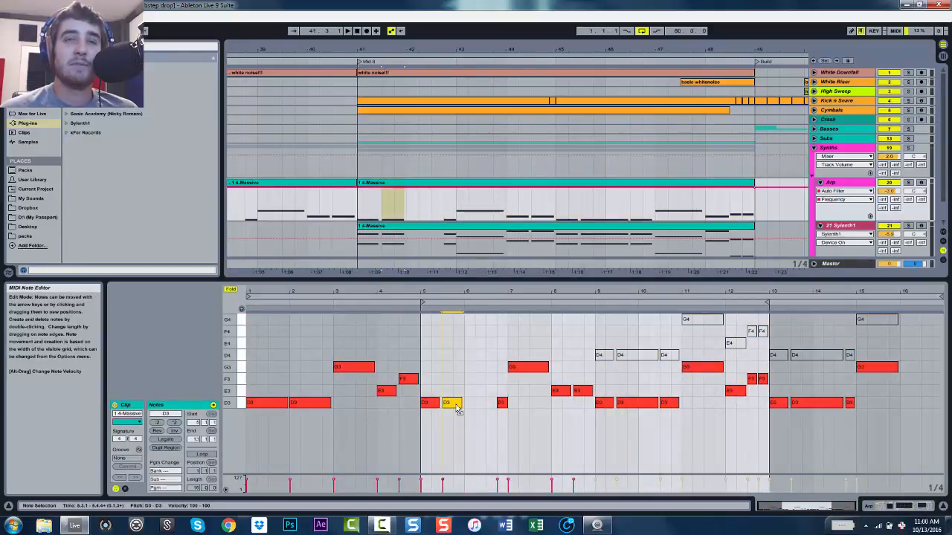
{"action": "double_click", "coordinate": [494, 282]}
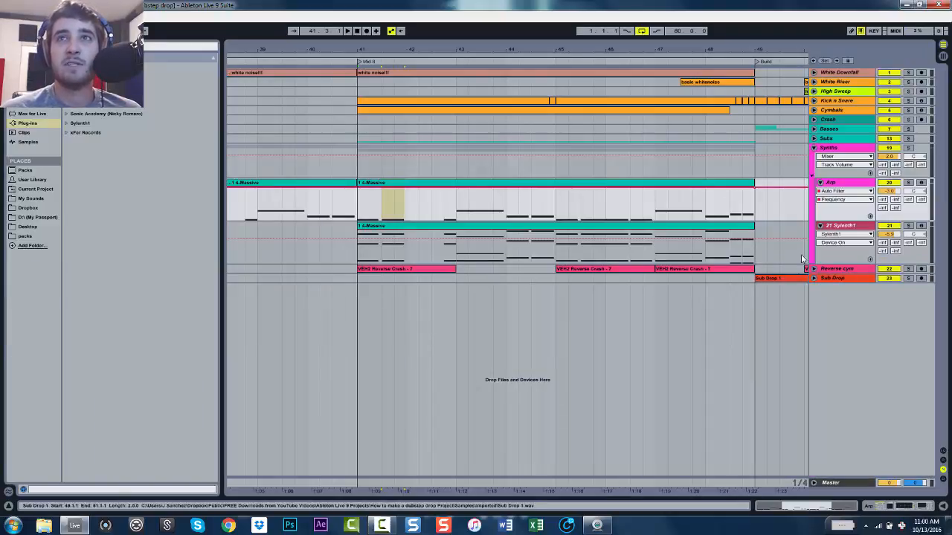
- Audition the Sylenth1 track soloed from the Mid 8, unsolo it, and select bars 41 to 49 across the Synths group
{"action": "left_click", "coordinate": [839, 226]}
{"action": "left_click", "coordinate": [908, 226]}
{"action": "key", "text": "space"}
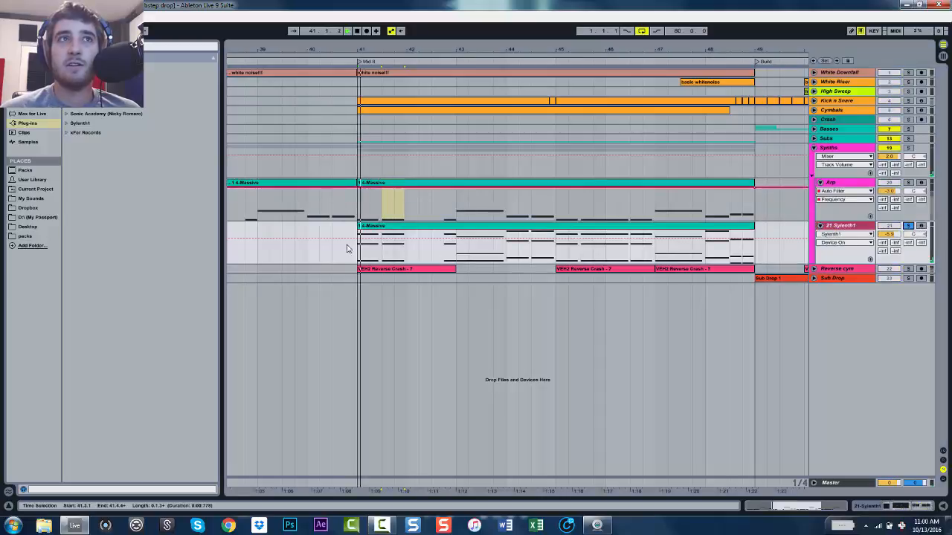
{"action": "left_click", "coordinate": [908, 226]}
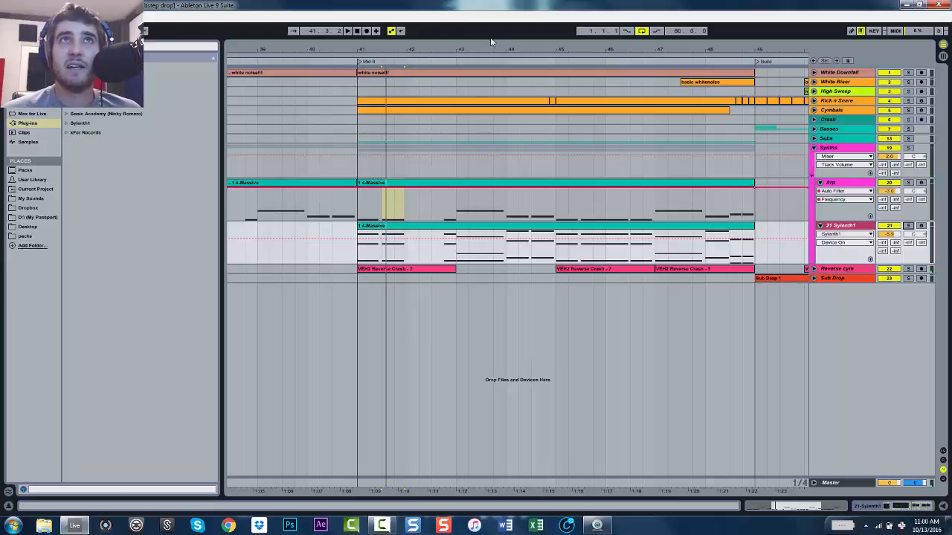
{"action": "left_click_drag", "start_coordinate": [496, 40], "coordinate": [499, 31]}
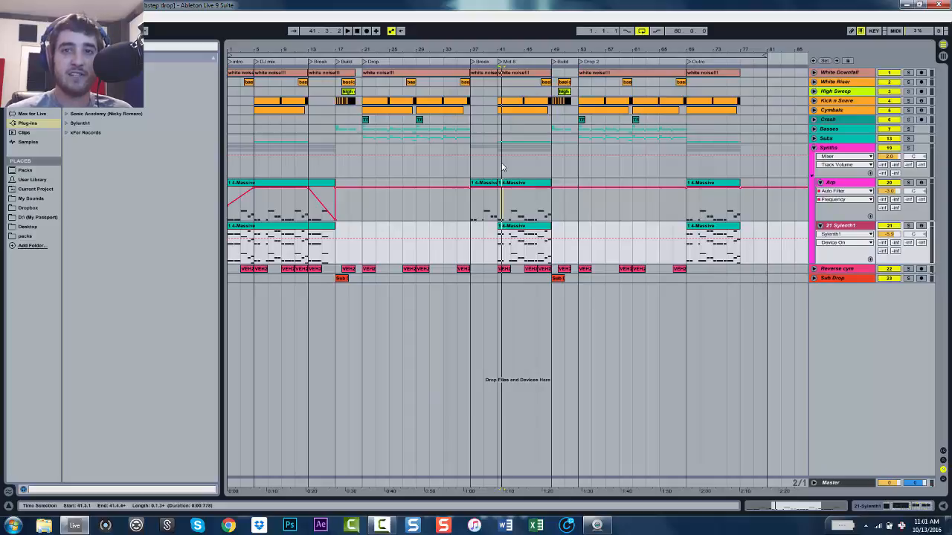
{"action": "left_click_drag", "start_coordinate": [499, 166], "coordinate": [553, 172]}
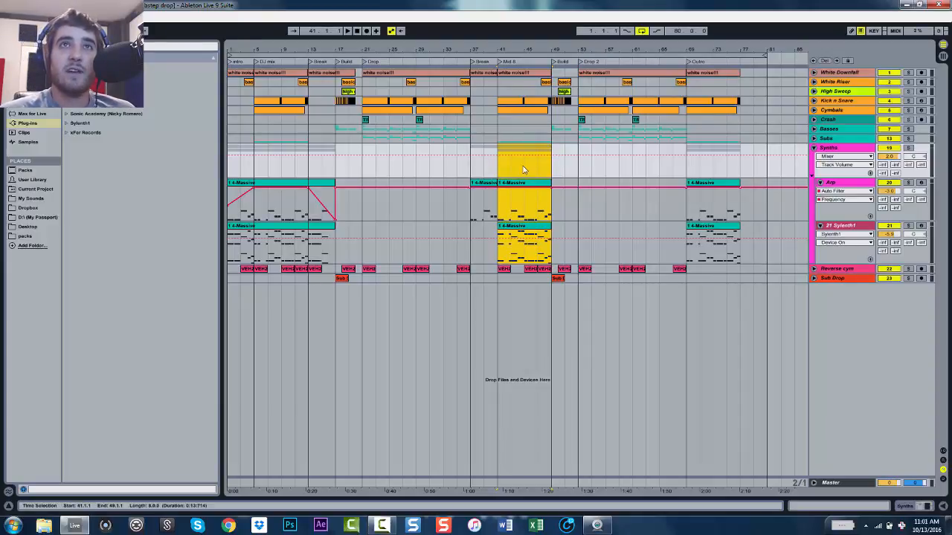
- Unfold the Subs and Basses groups and play the arrangement from the start of Drop 2
{"action": "left_click", "coordinate": [577, 170]}
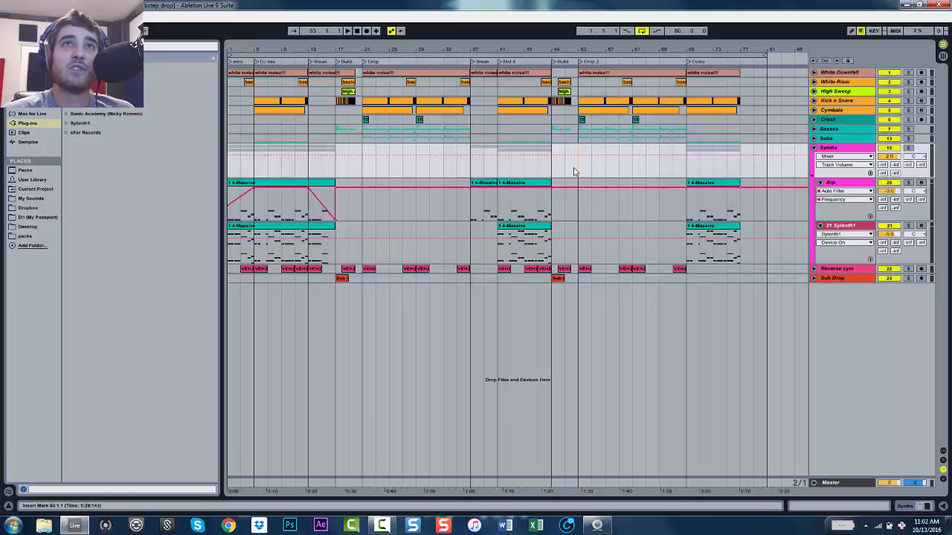
{"action": "left_click", "coordinate": [813, 139]}
{"action": "left_click", "coordinate": [814, 130]}
{"action": "left_click_drag", "start_coordinate": [645, 49], "coordinate": [723, 93]}
{"action": "left_click", "coordinate": [356, 166]}
{"action": "key", "text": "space"}
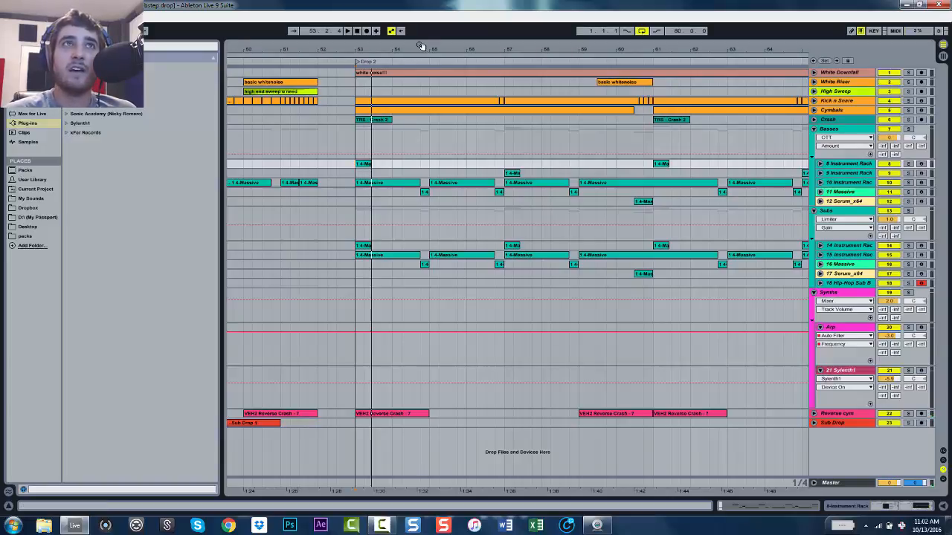
- Audition the end of Drop 2 from bar 67 and the Outro from bar 69 in the full arrangement
{"action": "left_click_drag", "start_coordinate": [420, 49], "coordinate": [421, 21]}
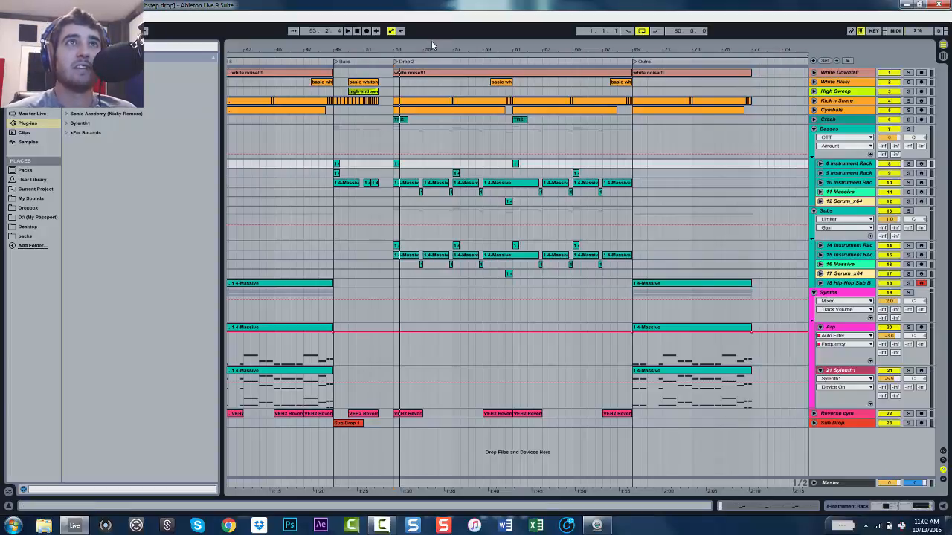
{"action": "left_click_drag", "start_coordinate": [435, 49], "coordinate": [440, 28]}
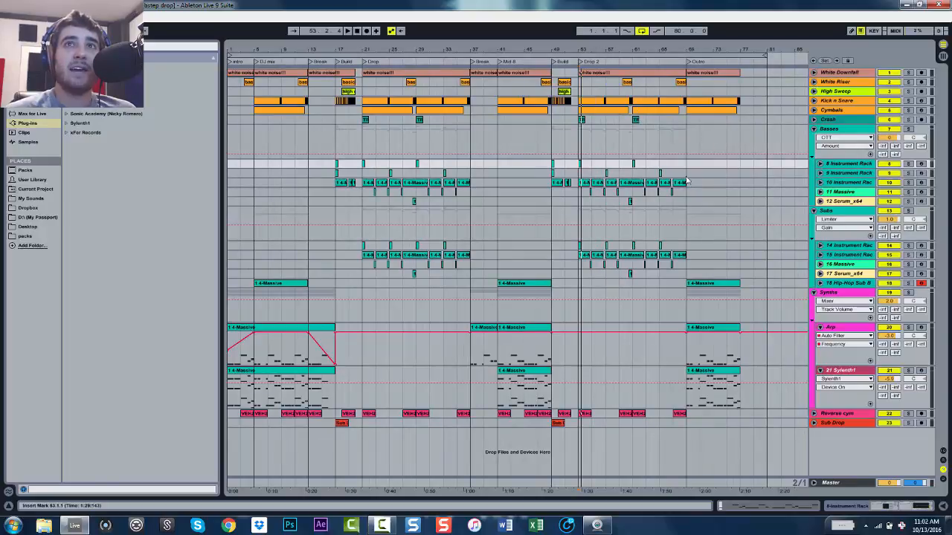
{"action": "left_click", "coordinate": [685, 221]}
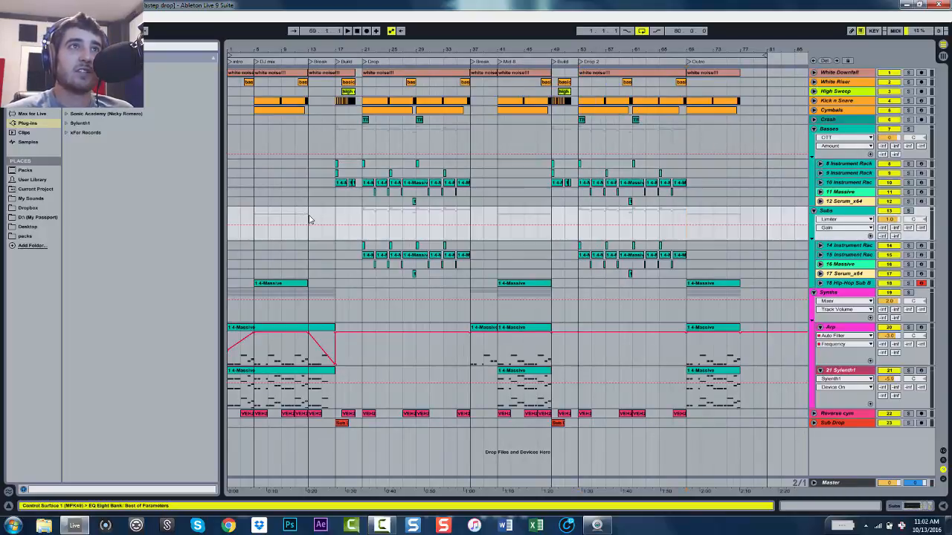
{"action": "left_click_drag", "start_coordinate": [308, 215], "coordinate": [255, 222]}
{"action": "left_click", "coordinate": [675, 216]}
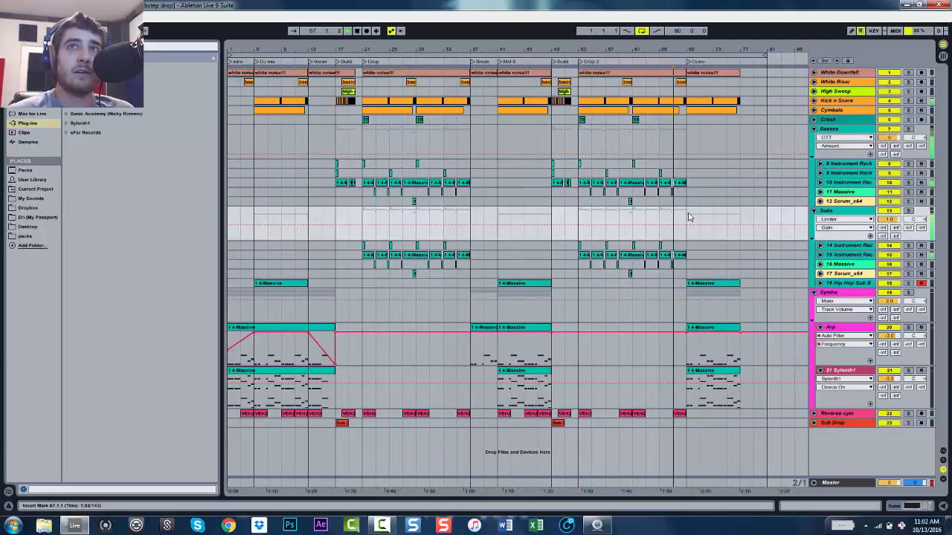
{"action": "left_click", "coordinate": [688, 218]}
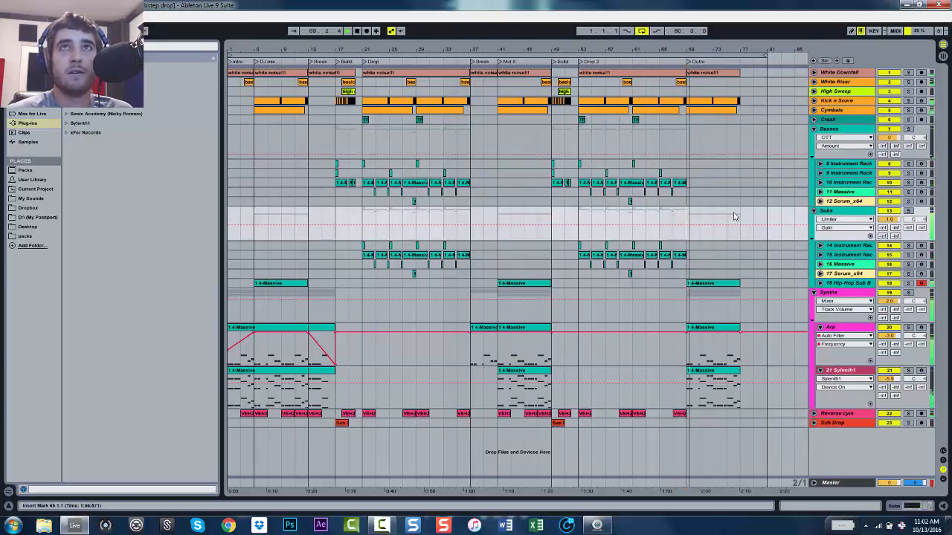
{"action": "key", "text": "Right"}
{"action": "key", "text": "Right"}
{"action": "key", "text": "space"}
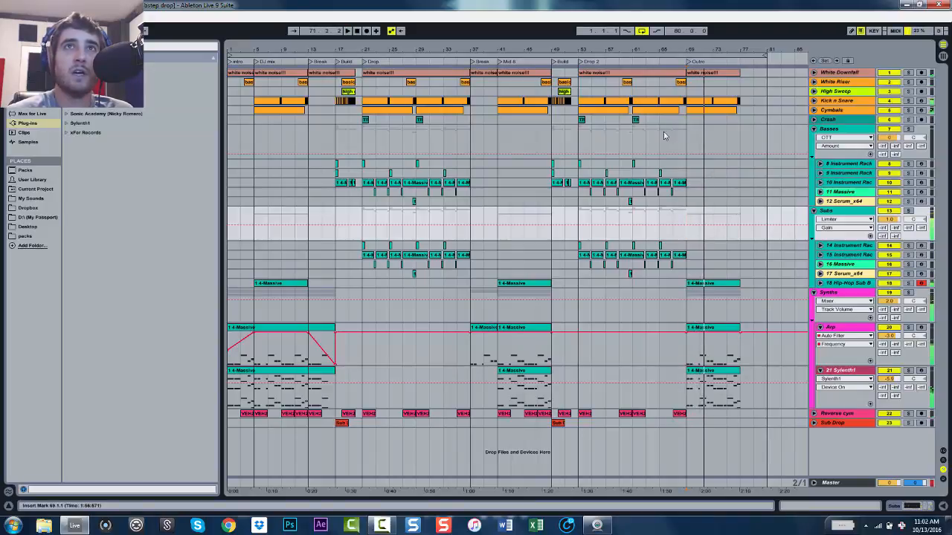
- Copy the crash clip from the middle of Drop 2 to the start of the Outro at bar 69
{"action": "key", "text": "space"}
{"action": "left_click", "coordinate": [635, 120]}
{"action": "left_click_drag", "start_coordinate": [637, 121], "coordinate": [691, 120]}
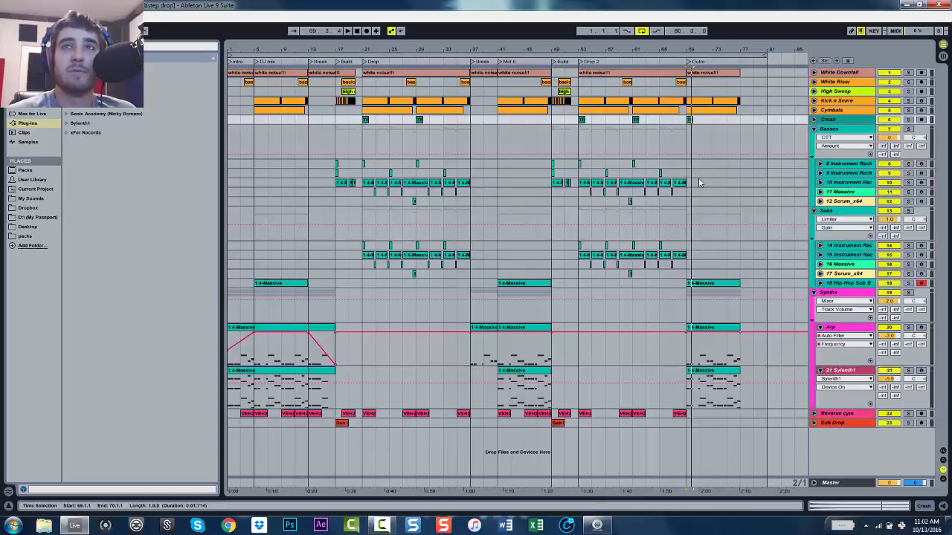
- Examine the Outro by marking bars 69 to 77 on the Subs group and bars 77 to 81 on the Sylenth1 track
{"action": "left_click_drag", "start_coordinate": [690, 212], "coordinate": [740, 216]}
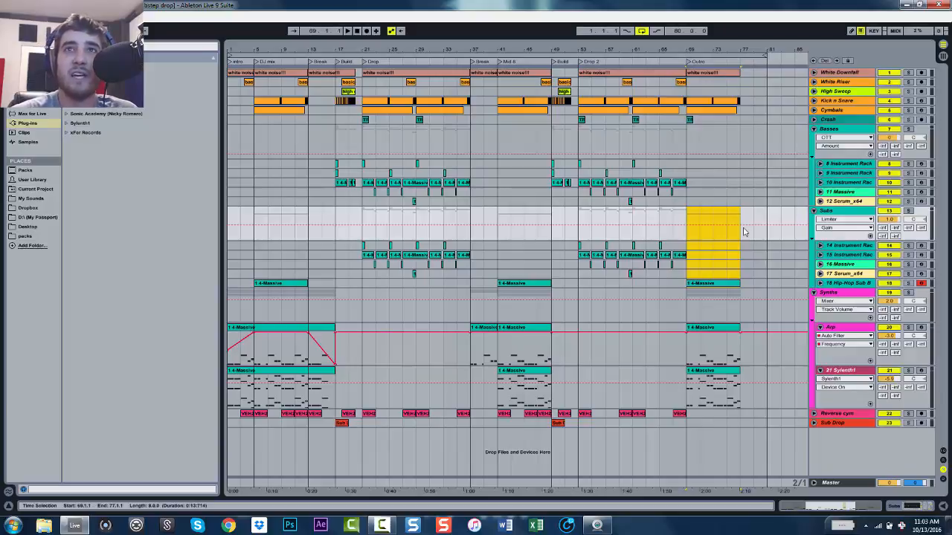
{"action": "left_click_drag", "start_coordinate": [753, 49], "coordinate": [753, 70]}
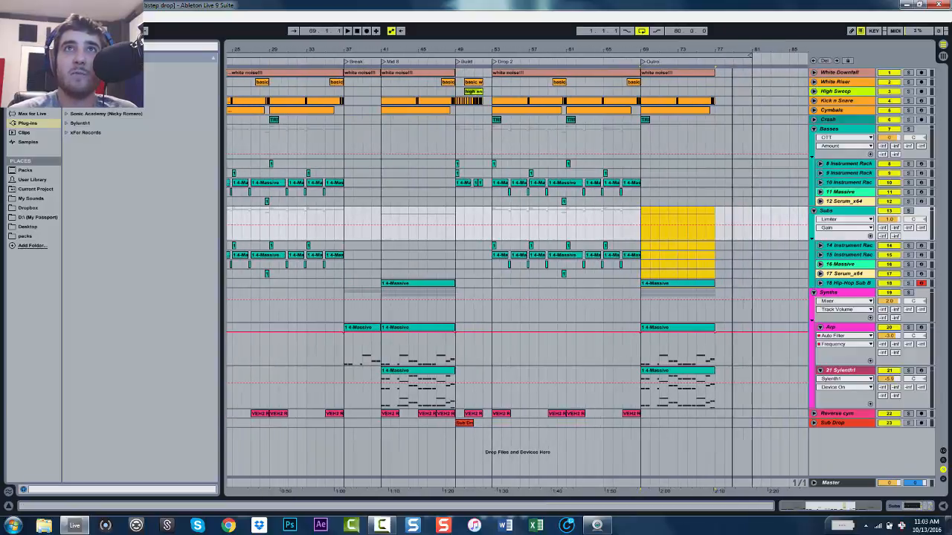
{"action": "left_click", "coordinate": [694, 285]}
{"action": "left_click_drag", "start_coordinate": [716, 314], "coordinate": [726, 315]}
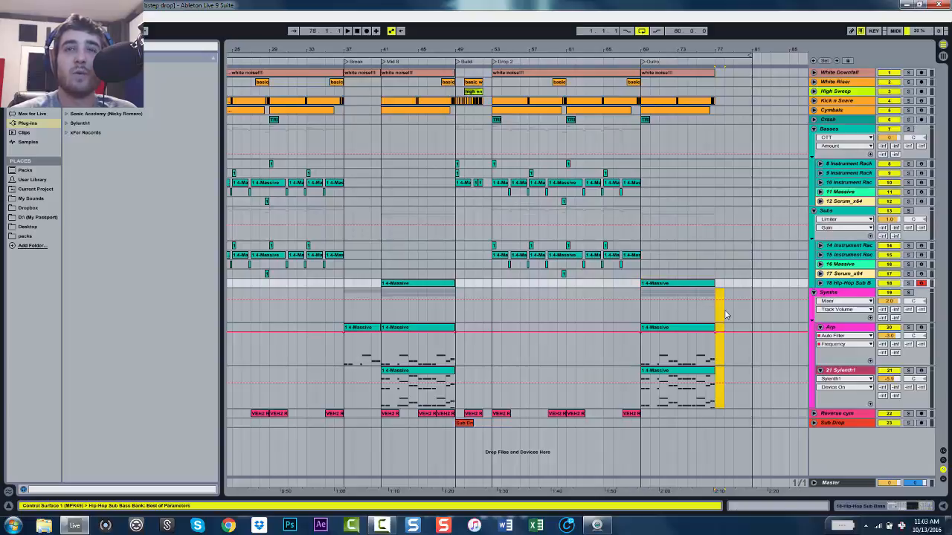
{"action": "left_click_drag", "start_coordinate": [644, 404], "coordinate": [649, 404]}
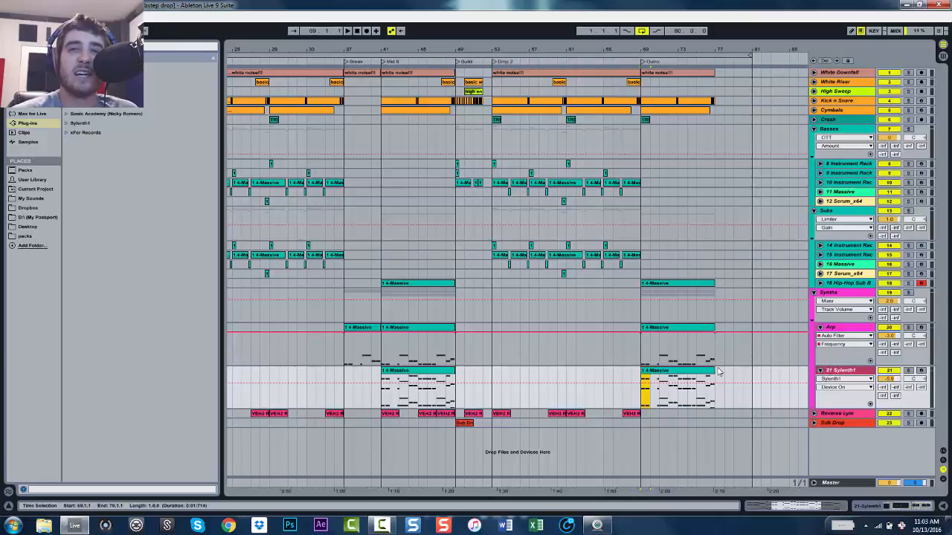
{"action": "left_click_drag", "start_coordinate": [718, 371], "coordinate": [751, 381]}
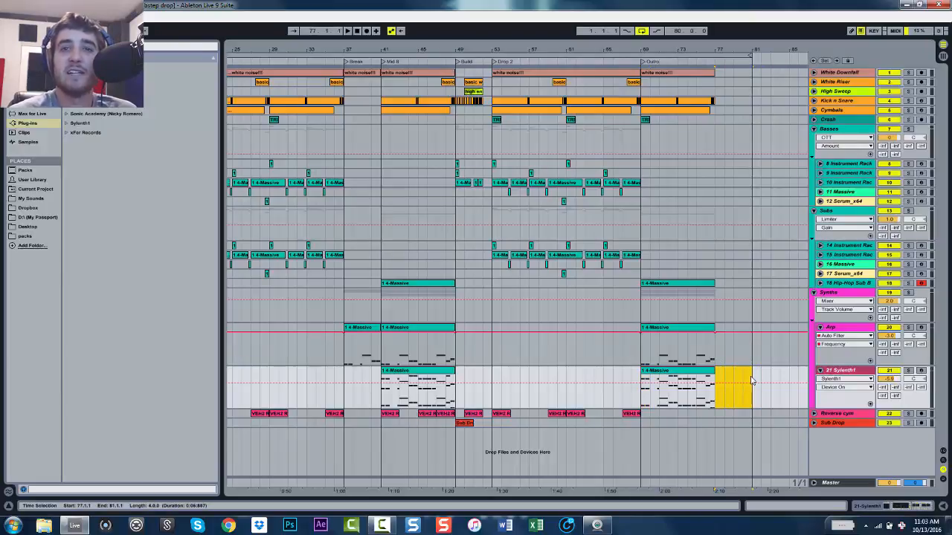
- Select the entire arrangement and fit the full song in view to review its structure
{"action": "key", "text": "ctrl+a"}
{"action": "key", "text": "z"}
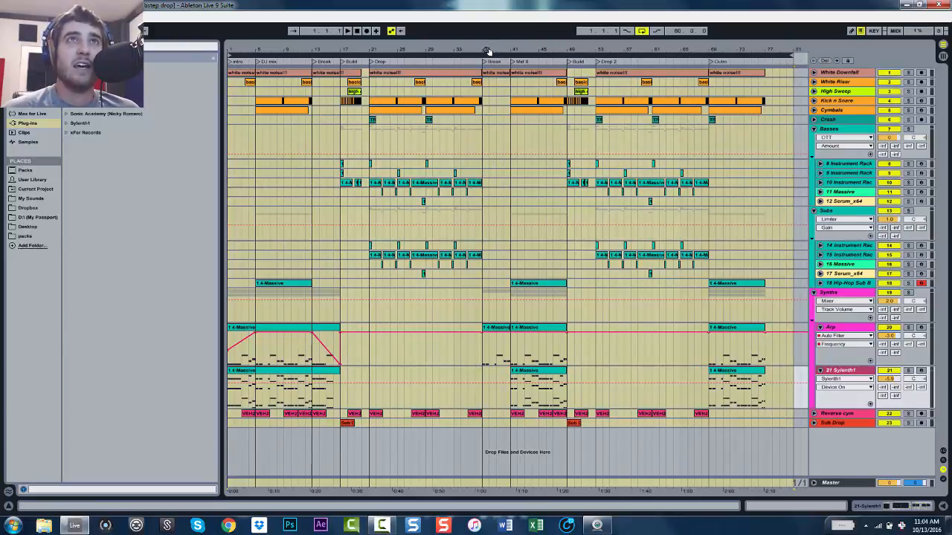
{"action": "left_click_drag", "start_coordinate": [489, 51], "coordinate": [489, 54]}
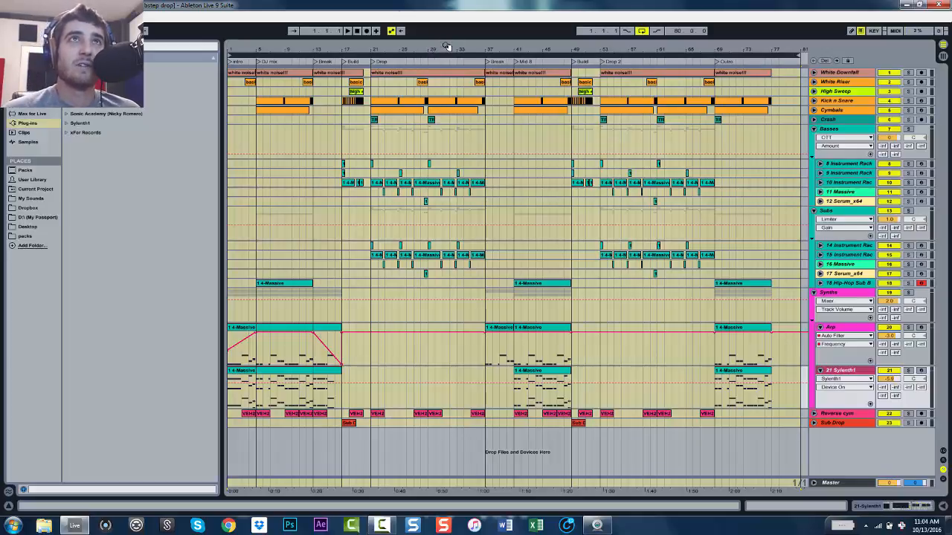
{"action": "left_click_drag", "start_coordinate": [447, 48], "coordinate": [436, 46]}
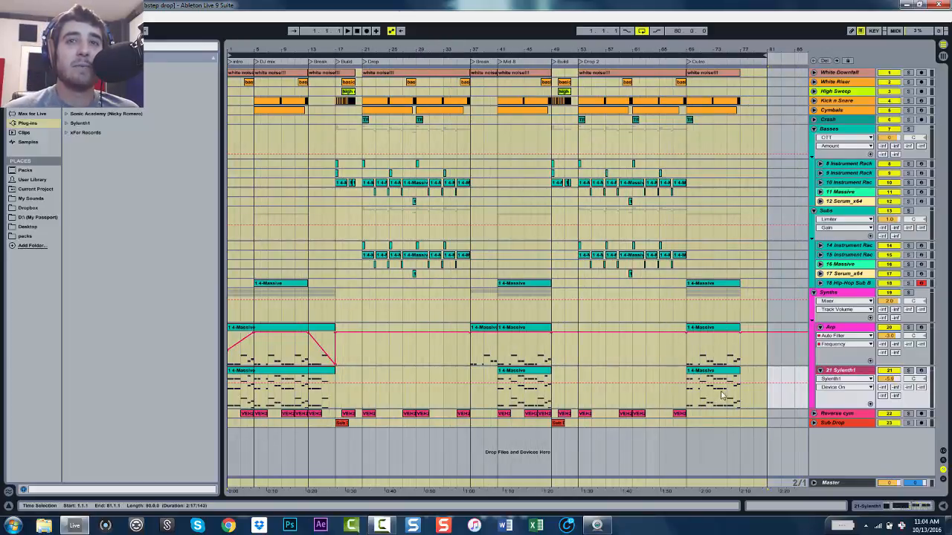
- Collapse the expanded tracks and fold the Synths, Subs and Basses groups to make the arrangement compact
{"action": "left_click", "coordinate": [763, 402]}
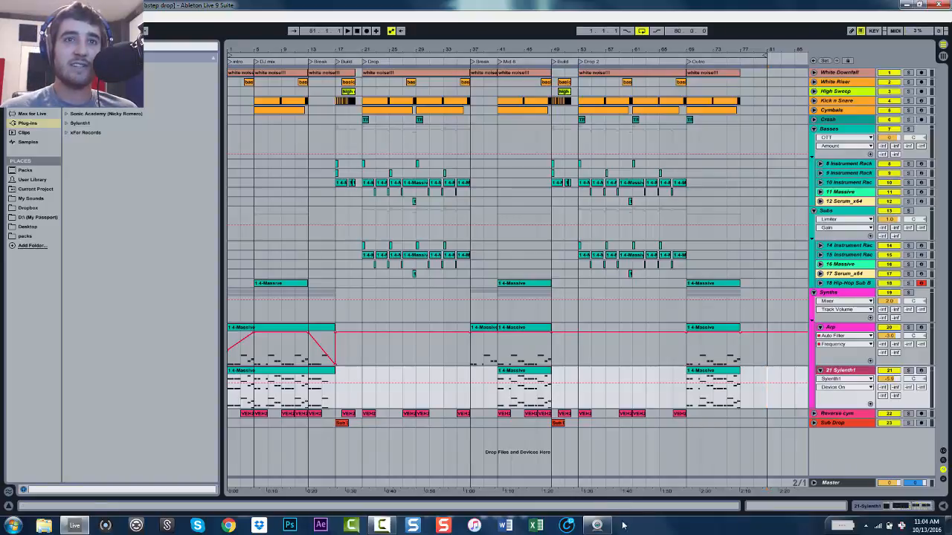
{"action": "left_click", "coordinate": [820, 328], "text": "alt"}
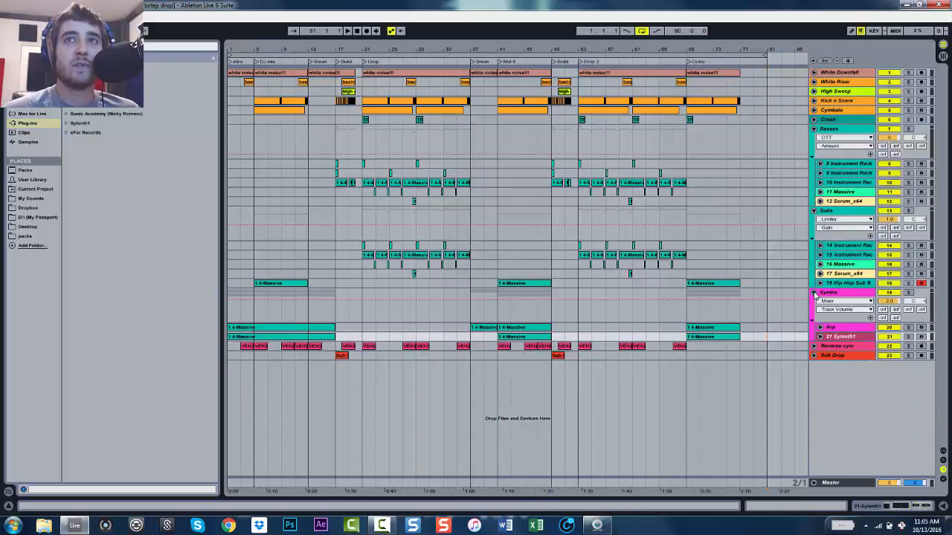
{"action": "left_click", "coordinate": [814, 293]}
{"action": "left_click", "coordinate": [813, 212]}
{"action": "left_click", "coordinate": [814, 129]}
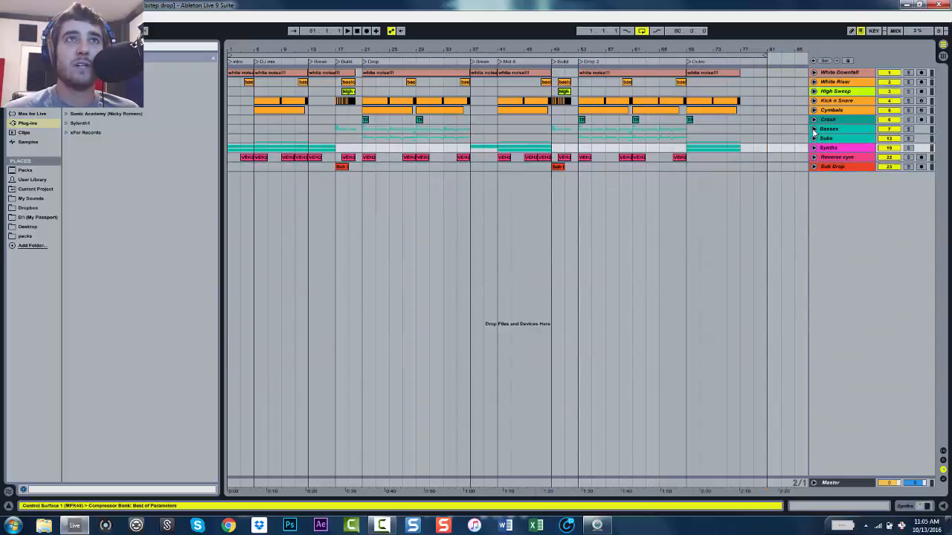
{"action": "left_click", "coordinate": [792, 137]}
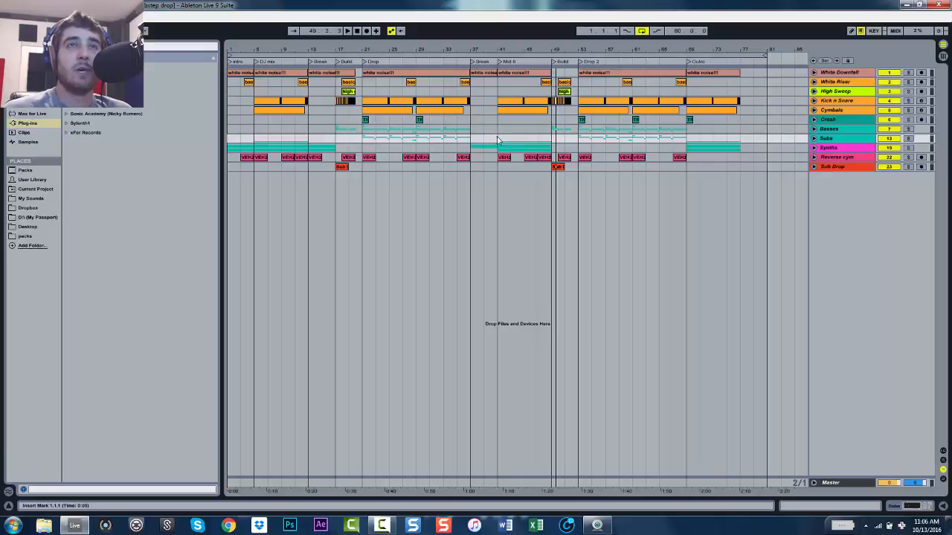
- Examine the sections by marking bars 41 to 49 of the Mid 8, the second Build, and the start and end of Drop 2
{"action": "left_click_drag", "start_coordinate": [497, 139], "coordinate": [547, 149]}
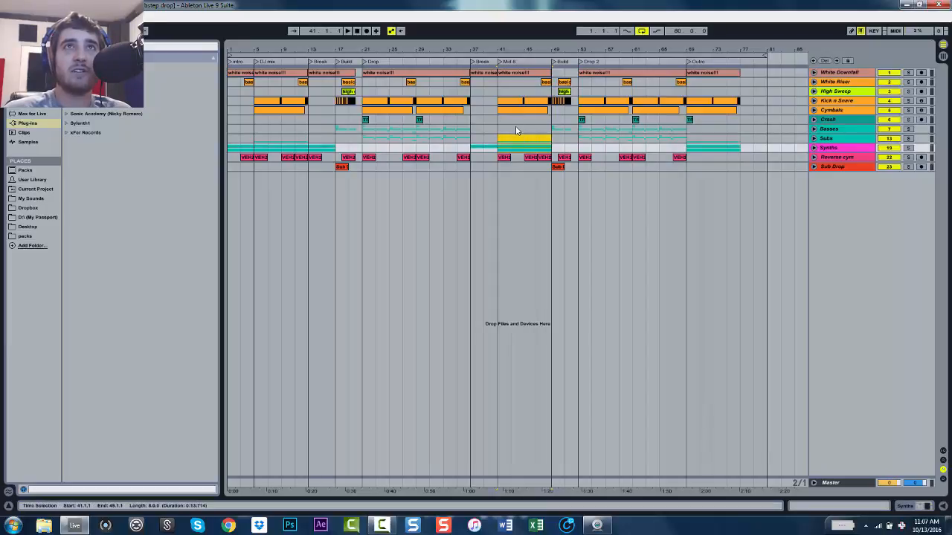
{"action": "left_click_drag", "start_coordinate": [551, 116], "coordinate": [573, 119]}
{"action": "left_click", "coordinate": [554, 62]}
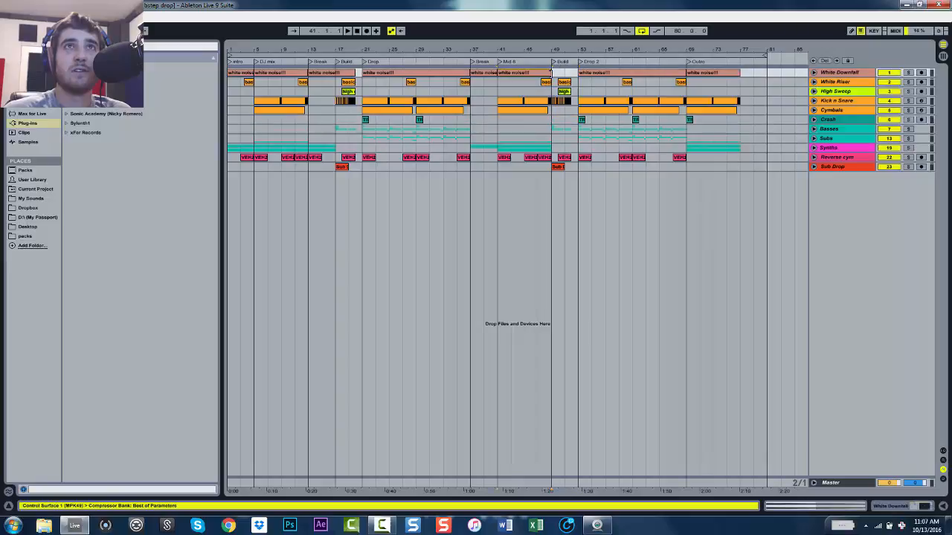
{"action": "left_click", "coordinate": [553, 82]}
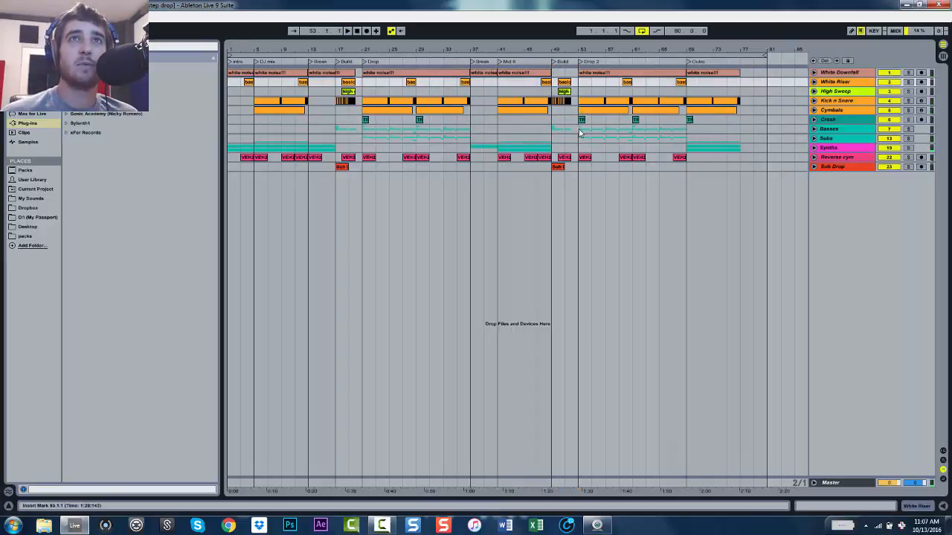
{"action": "left_click_drag", "start_coordinate": [579, 132], "coordinate": [590, 134]}
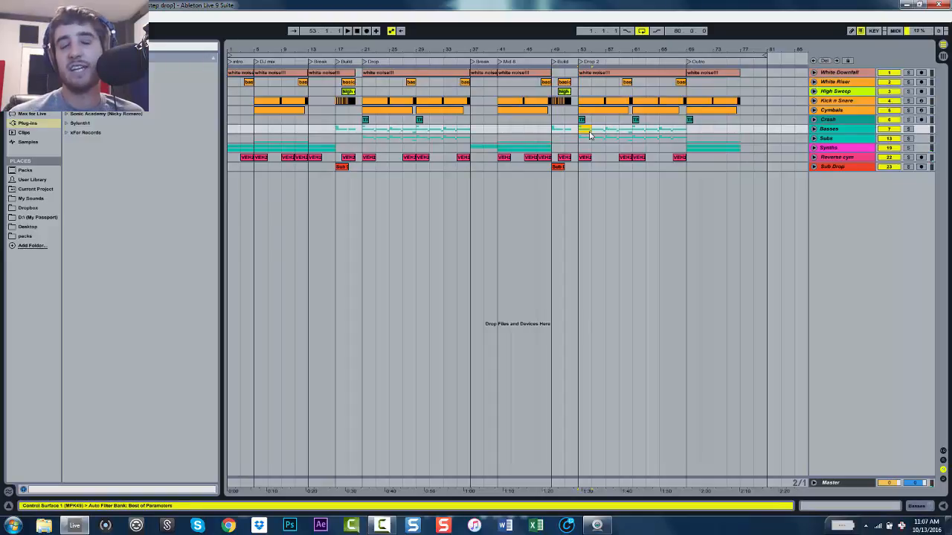
{"action": "left_click_drag", "start_coordinate": [590, 134], "coordinate": [587, 135]}
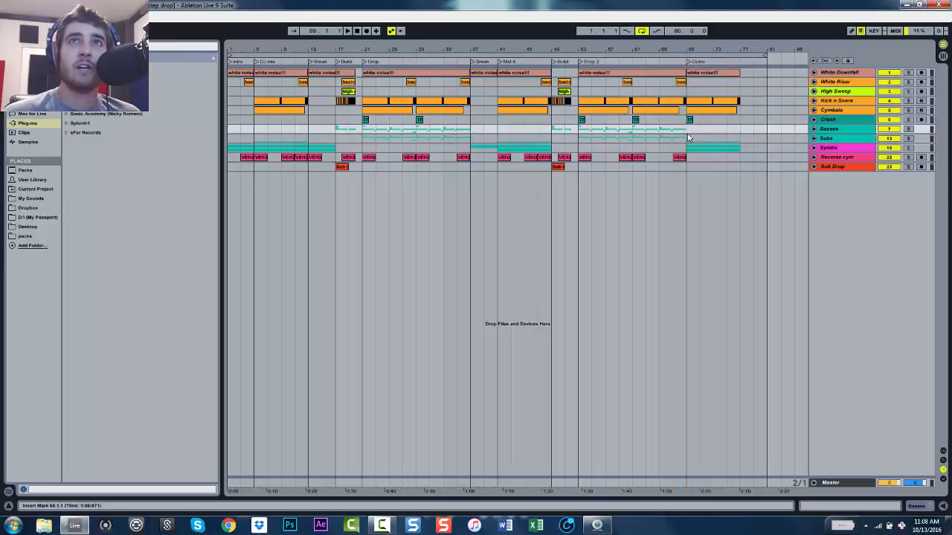
{"action": "mouse_move", "coordinate": [675, 131]}
{"action": "left_mouse_down"}
{"action": "mouse_move", "coordinate": [685, 126]}
{"action": "mouse_move", "coordinate": [678, 108]}
{"action": "mouse_move", "coordinate": [681, 139]}
{"action": "left_mouse_up"}
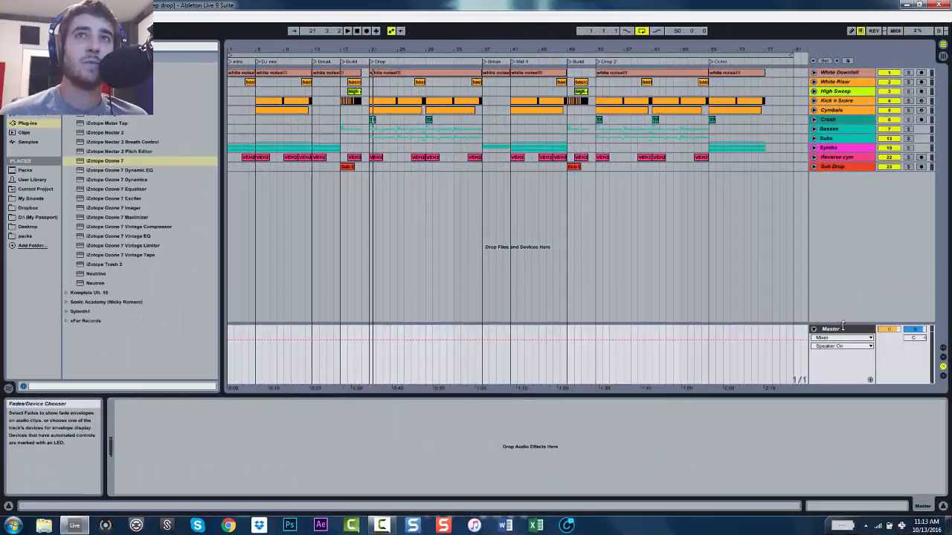
- Audition the start of the first Drop to check the Master level, and show the Master track's devices
{"action": "key", "text": "space"}
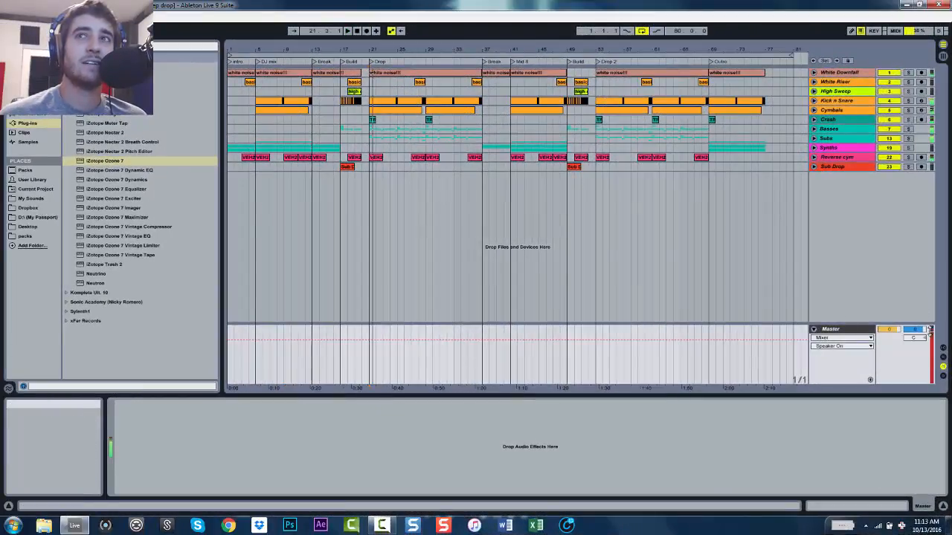
{"action": "left_click", "coordinate": [833, 331]}
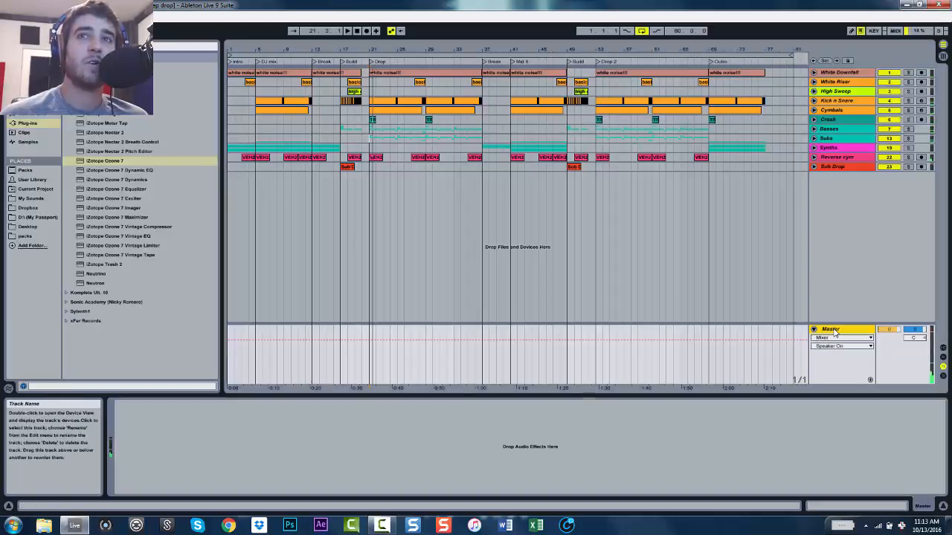
{"action": "double_click", "coordinate": [835, 332]}
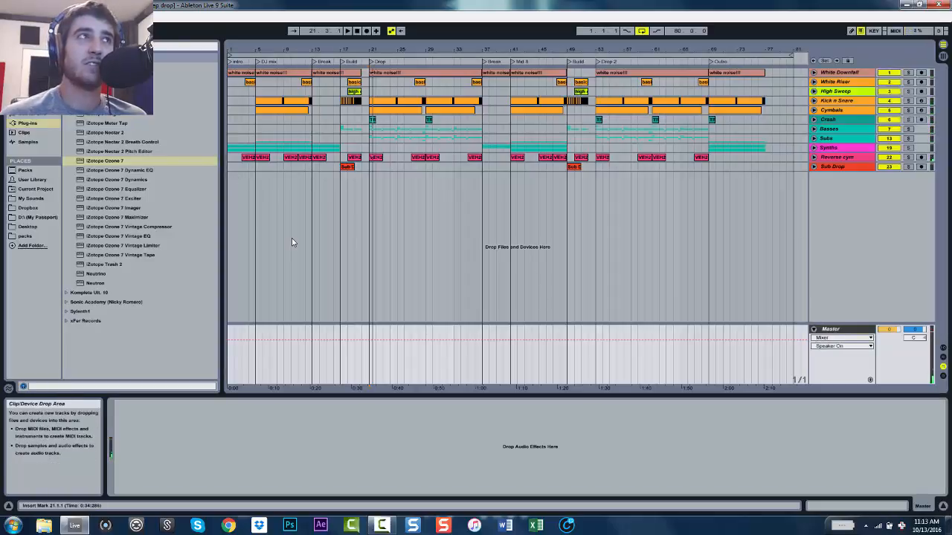
- Add the Utility audio effect to the Master track and set its gain to -6 dB
{"action": "left_click", "coordinate": [31, 95]}
{"action": "scroll", "coordinate": [128, 312], "scroll_direction": "down", "scroll_amount": 2}
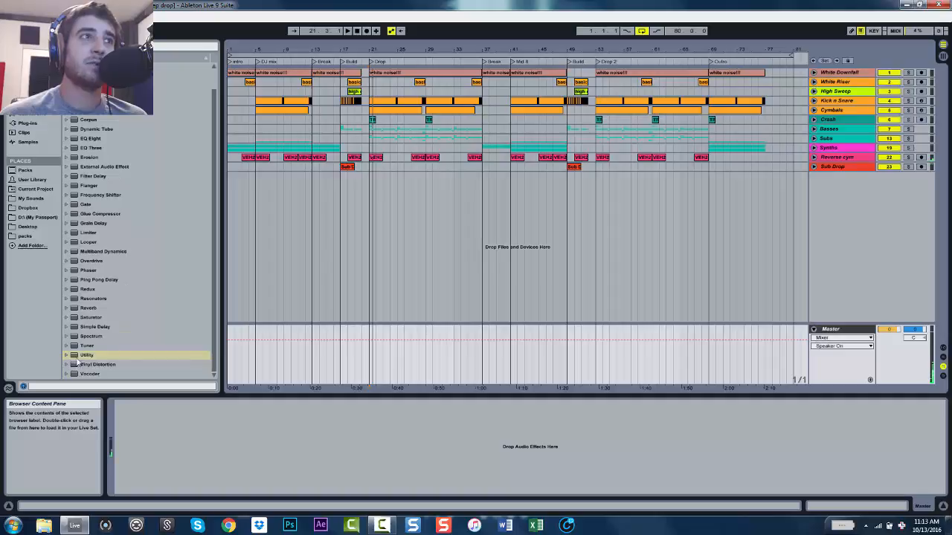
{"action": "left_click_drag", "start_coordinate": [80, 357], "coordinate": [178, 454]}
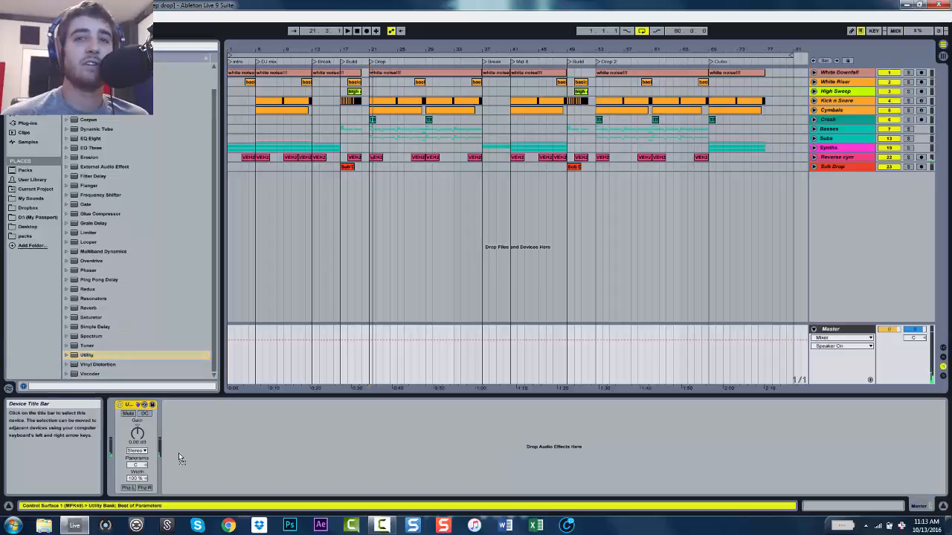
{"action": "left_click", "coordinate": [139, 443]}
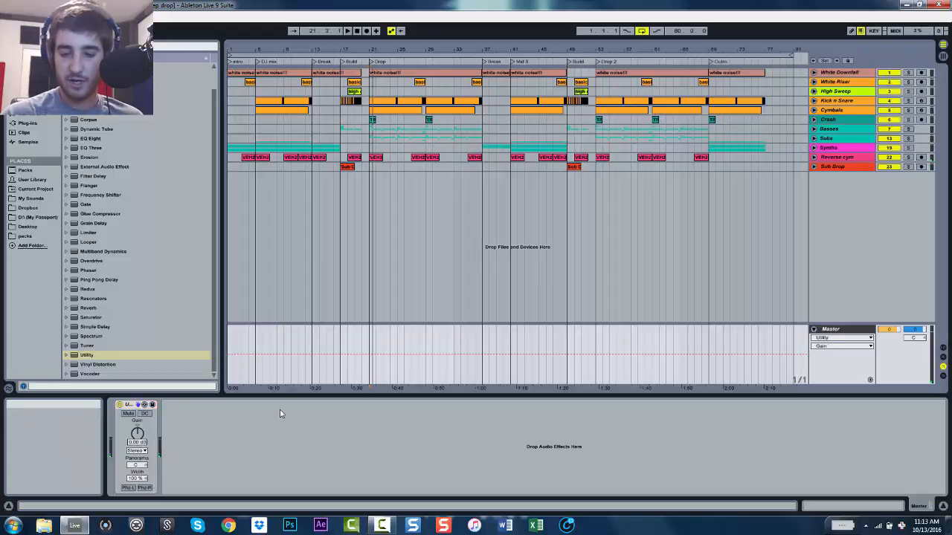
{"action": "key", "text": "Return"}
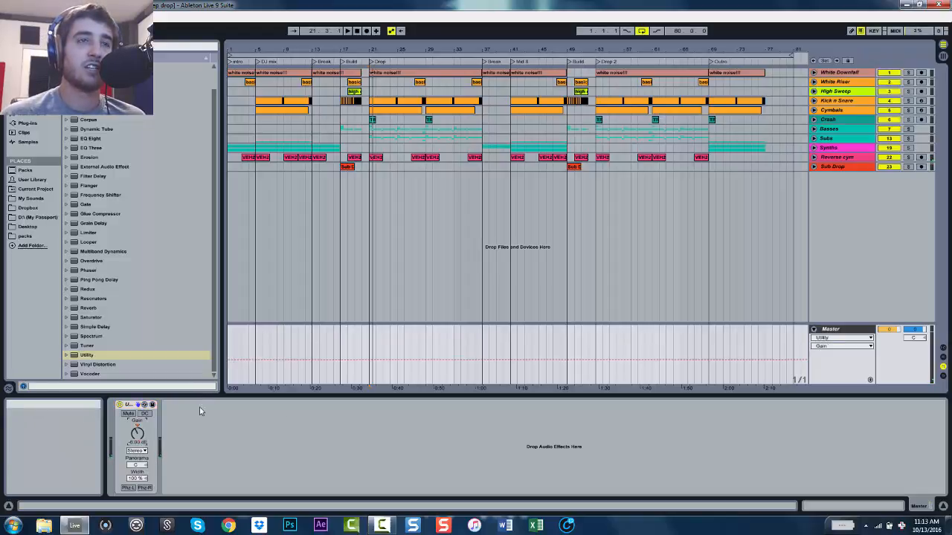
- Set the Utility gain on the Master track to -9 dB and audition the first Drop at that level
{"action": "type", "text": "-"}
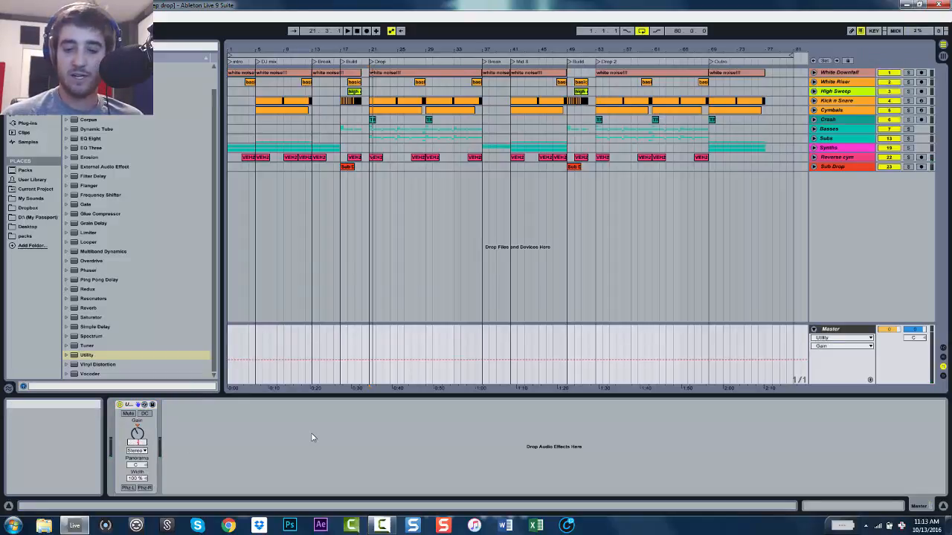
{"action": "type", "text": "9"}
{"action": "key", "text": "Return"}
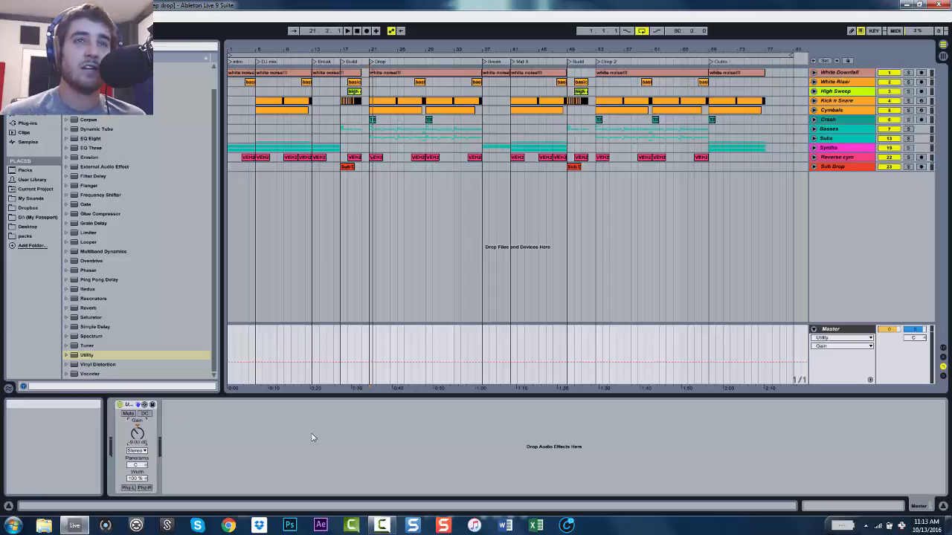
{"action": "key", "text": "space"}
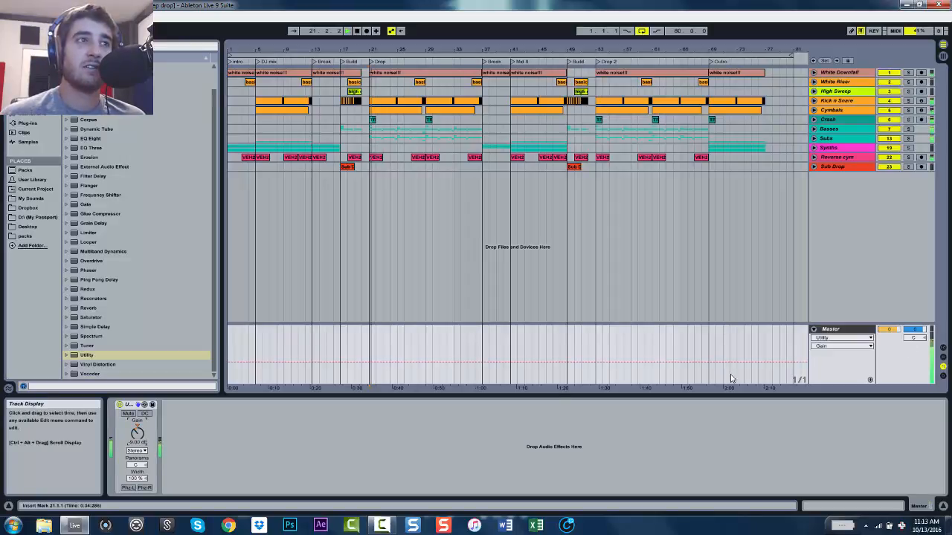
{"action": "key", "text": "space"}
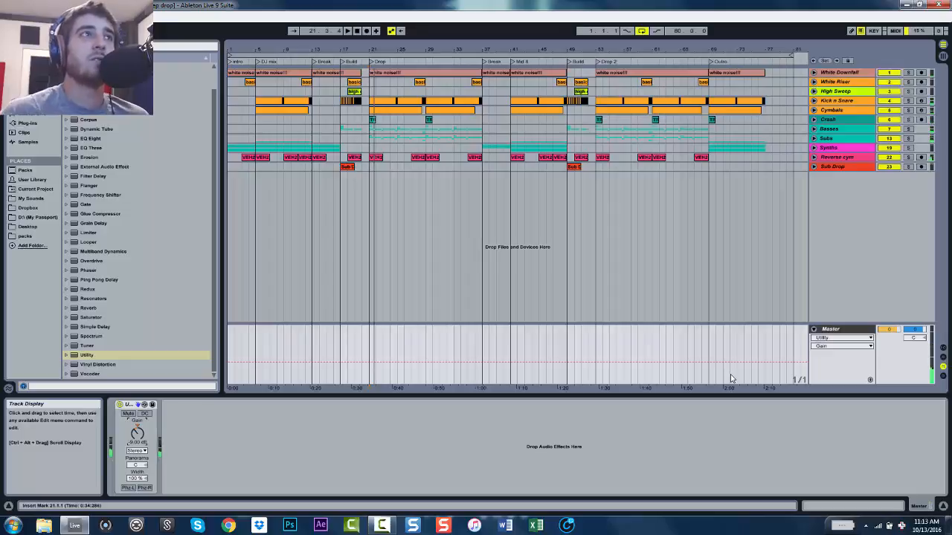
- Add iZotope Ozone 7 after Utility on the Master track and load General Clarity from the Greg Calbi Mastering Presets
{"action": "left_click", "coordinate": [27, 123]}
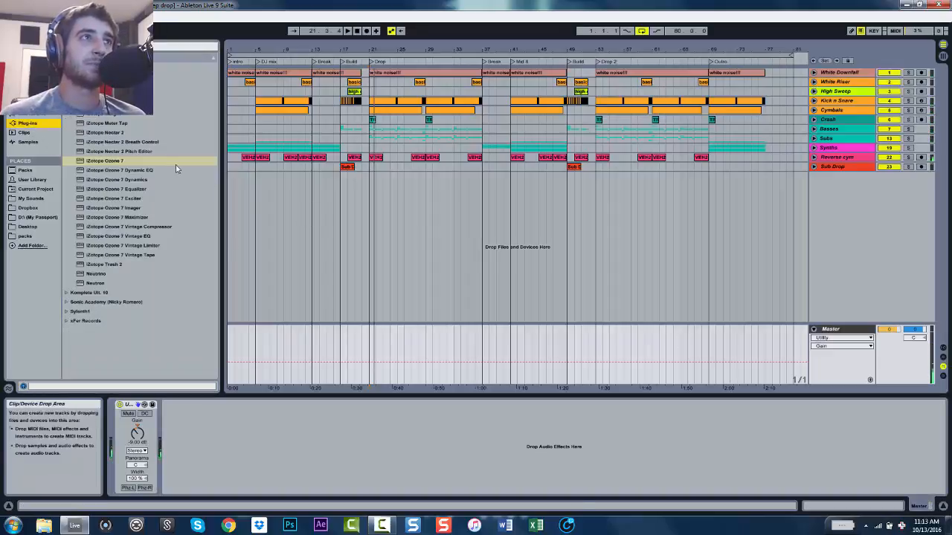
{"action": "left_click_drag", "start_coordinate": [176, 166], "coordinate": [198, 350]}
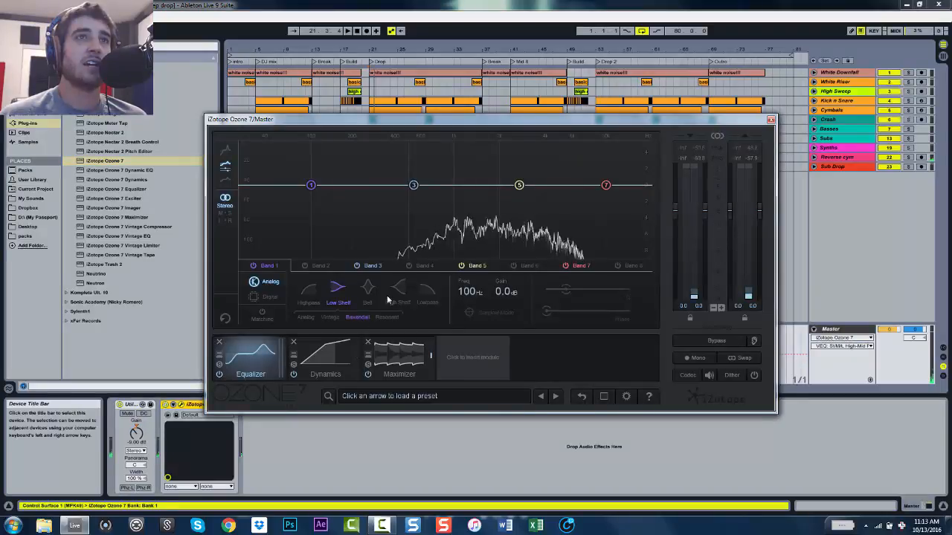
{"action": "left_click", "coordinate": [406, 395]}
{"action": "left_click", "coordinate": [84, 155]}
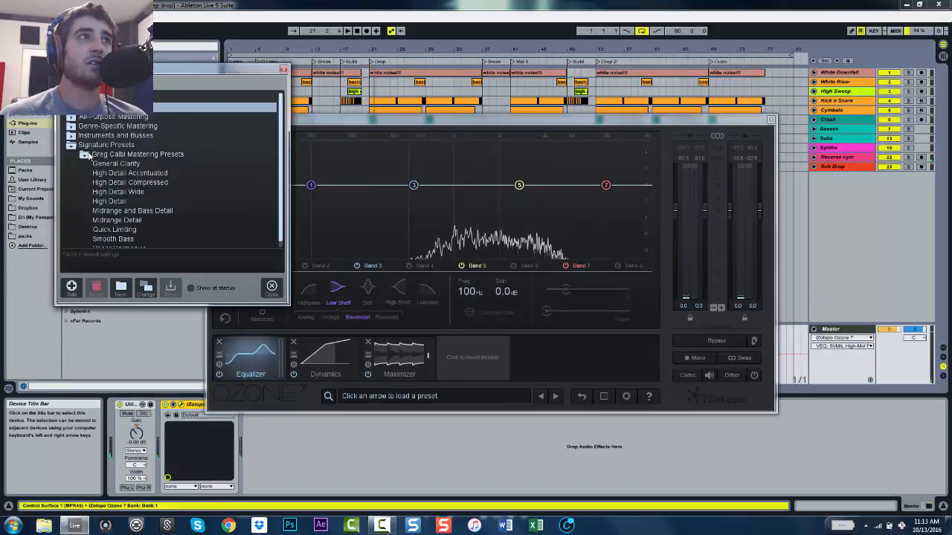
{"action": "left_click", "coordinate": [116, 164]}
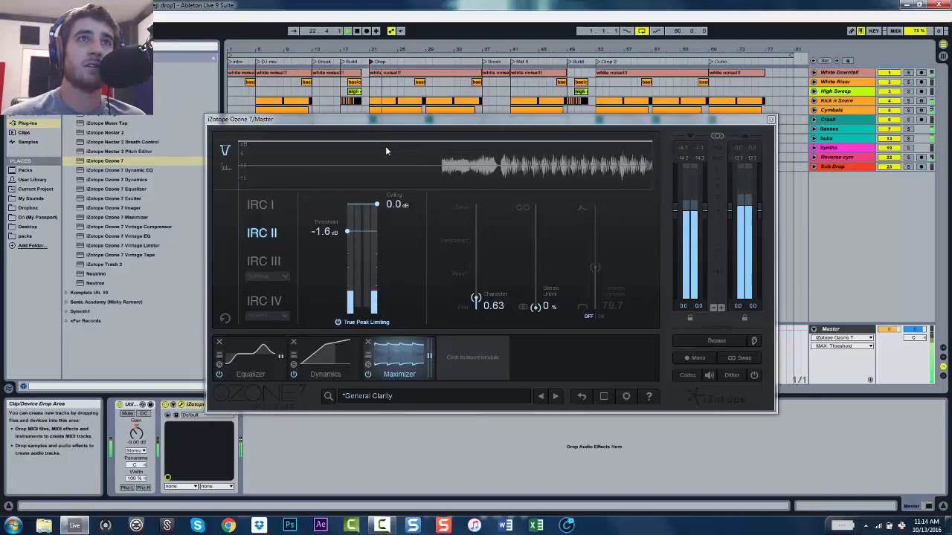
- Show Ozone 7's Equalizer module and add the Spectrum audio effect after Ozone 7 on the Master track
{"action": "left_click", "coordinate": [239, 362]}
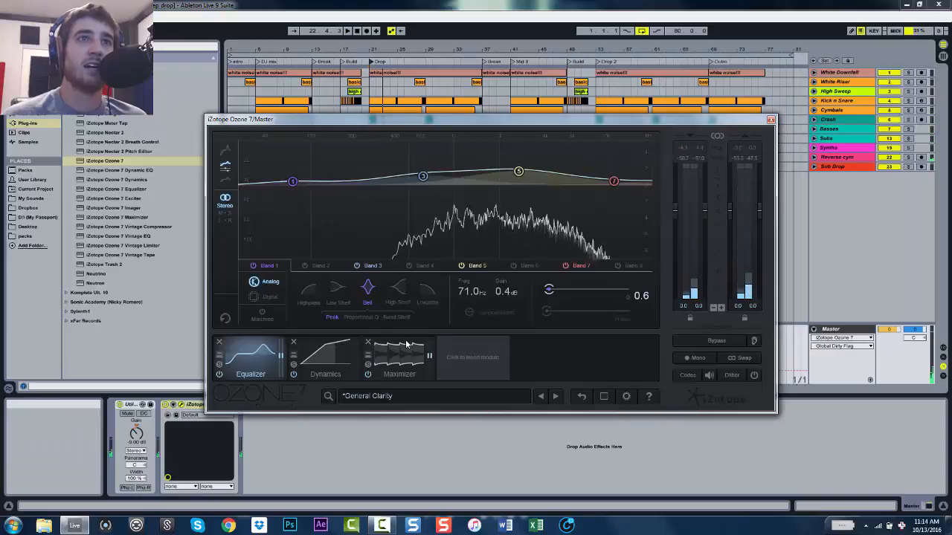
{"action": "left_click", "coordinate": [87, 355]}
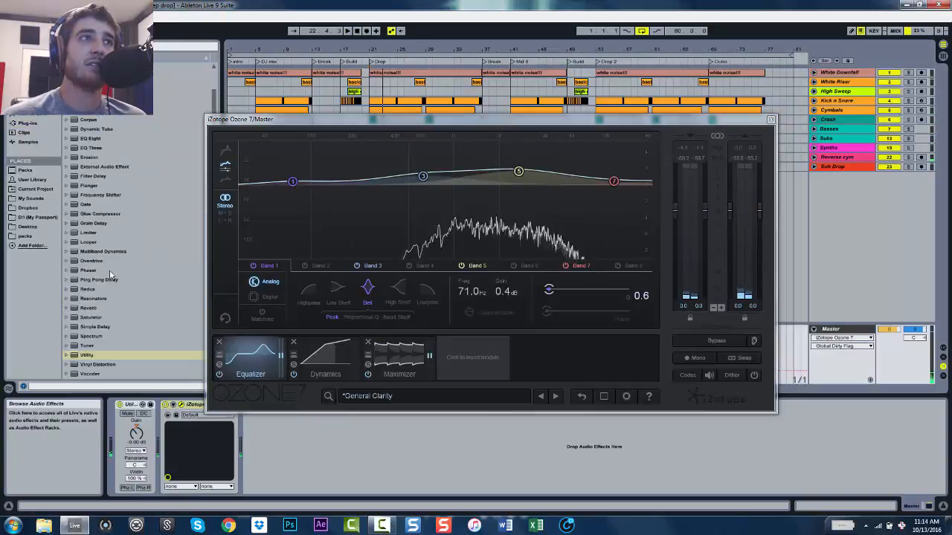
{"action": "left_click", "coordinate": [86, 336]}
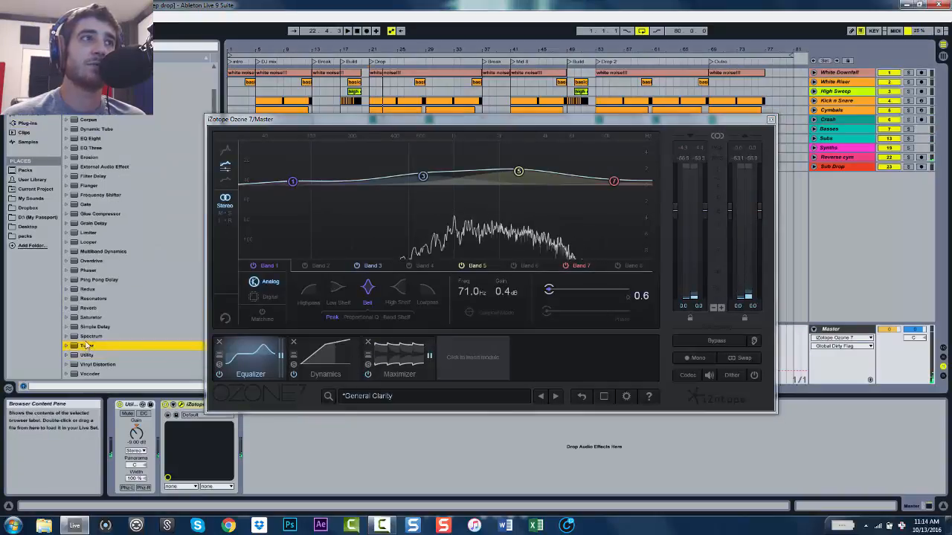
{"action": "left_click", "coordinate": [87, 337]}
{"action": "left_click_drag", "start_coordinate": [88, 337], "coordinate": [378, 444]}
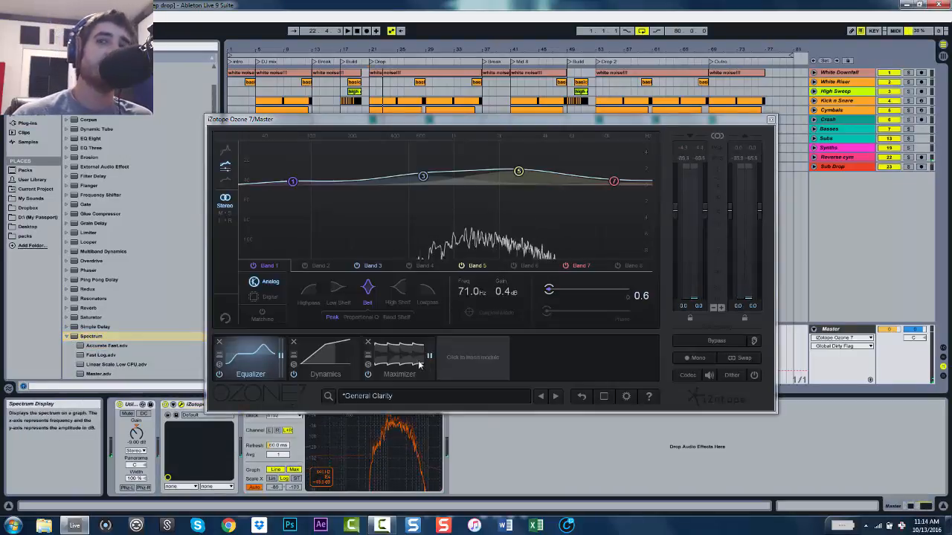
- Move the Ozone 7 window clear, enlarge the Spectrum display and audition the first Drop to check its frequency balance
{"action": "left_click_drag", "start_coordinate": [450, 120], "coordinate": [551, 412]}
{"action": "left_click", "coordinate": [290, 405]}
{"action": "key", "text": "space"}
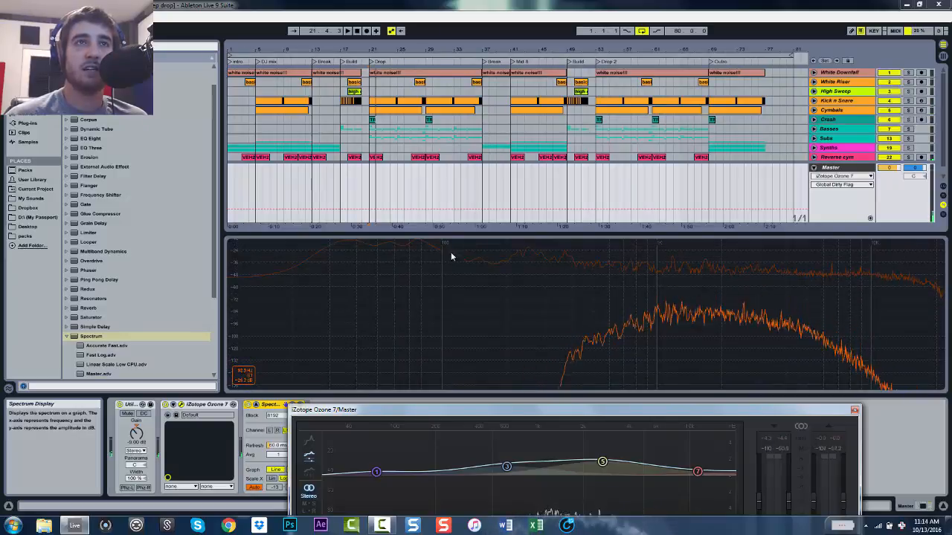
- In Ozone 7's Dynamics module, set the compressor threshold to -21.0 for the second band and -18.6 for the third while the Drop plays
{"action": "left_click_drag", "start_coordinate": [530, 414], "coordinate": [484, 199]}
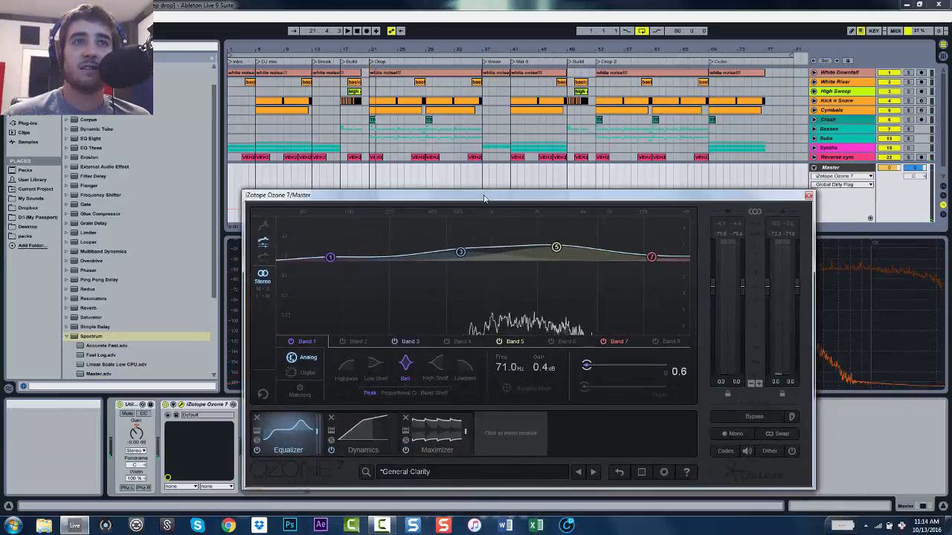
{"action": "left_click", "coordinate": [386, 414]}
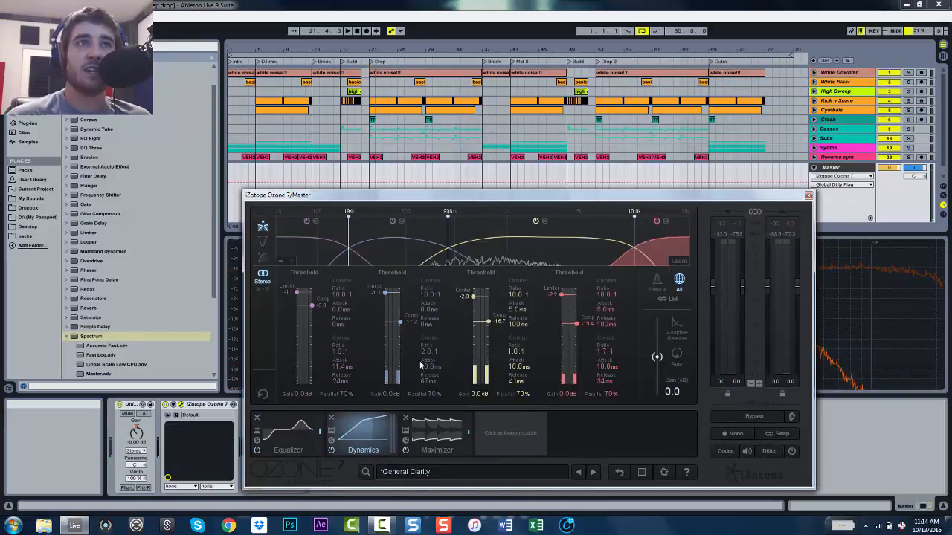
{"action": "key", "text": "space"}
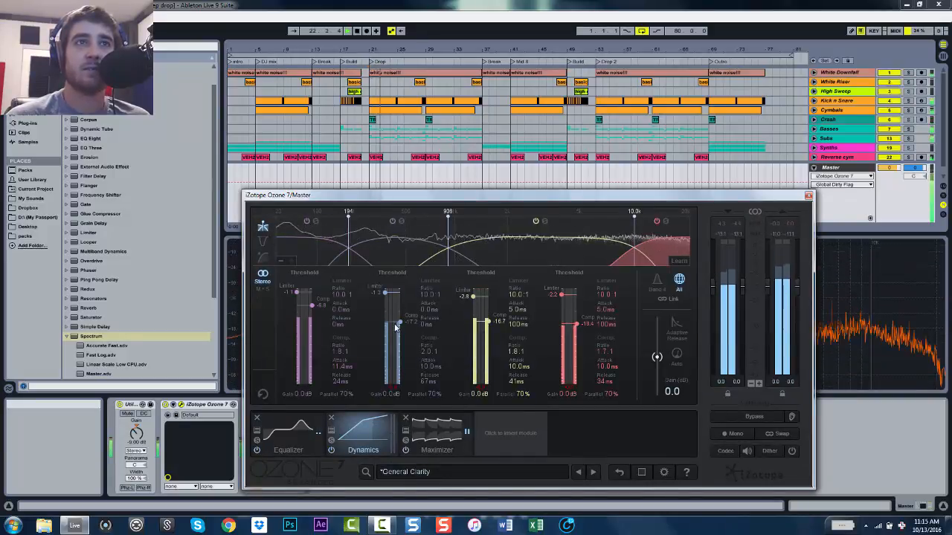
{"action": "mouse_move", "coordinate": [395, 325]}
{"action": "left_mouse_down"}
{"action": "mouse_move", "coordinate": [399, 354]}
{"action": "mouse_move", "coordinate": [398, 332]}
{"action": "left_mouse_up"}
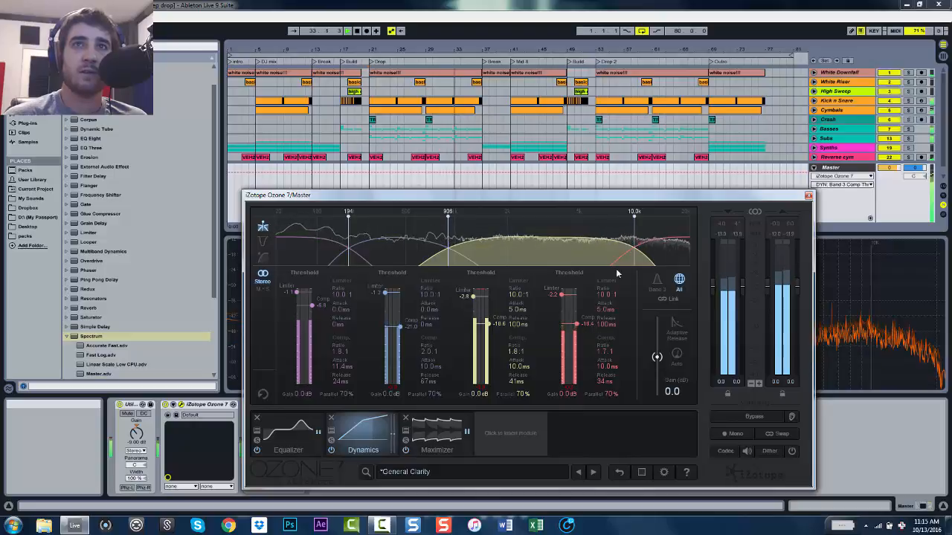
{"action": "left_click", "coordinate": [667, 252]}
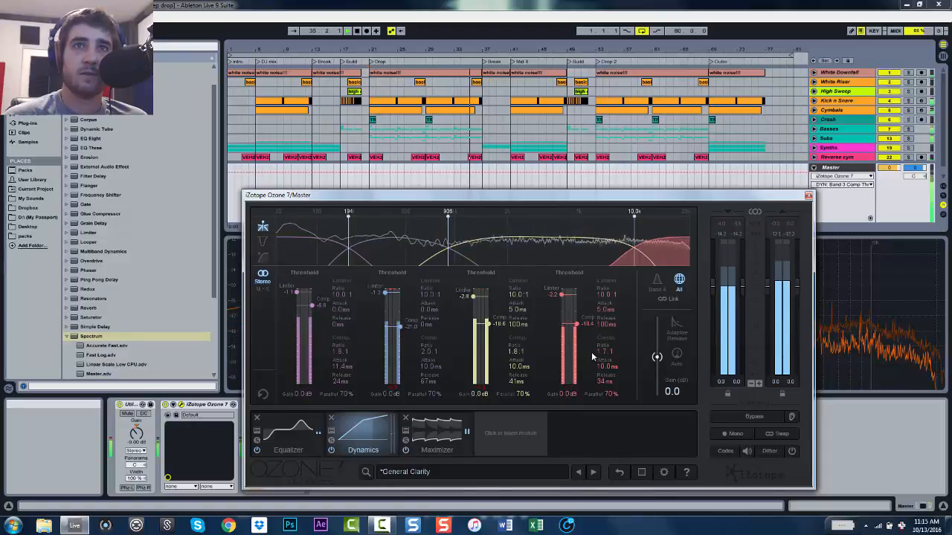
- In the Dynamics module, set the fourth band's compressor ratio to 2.7:1, threshold to -17.4 and gain to 2.0 dB while auditioning Drop 2
{"action": "left_click_drag", "start_coordinate": [601, 352], "coordinate": [587, 340]}
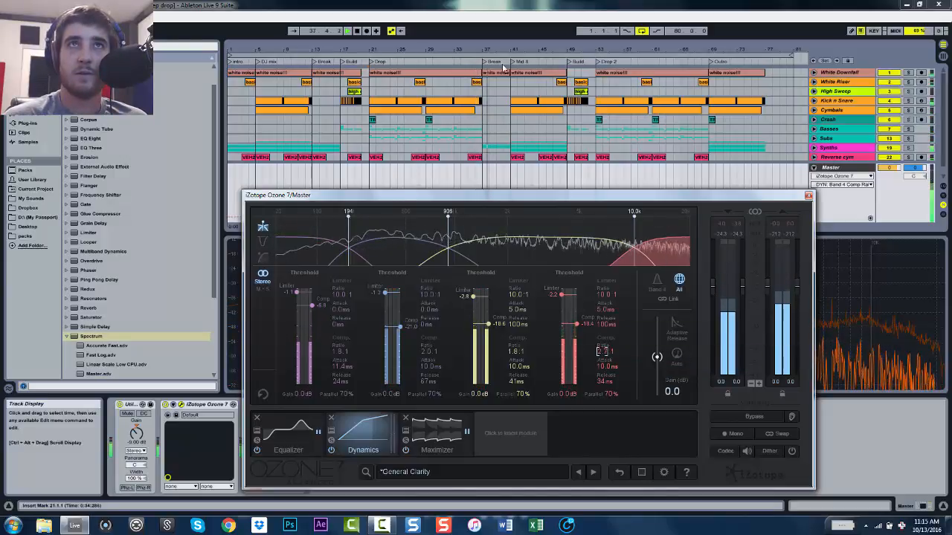
{"action": "double_click", "coordinate": [598, 61]}
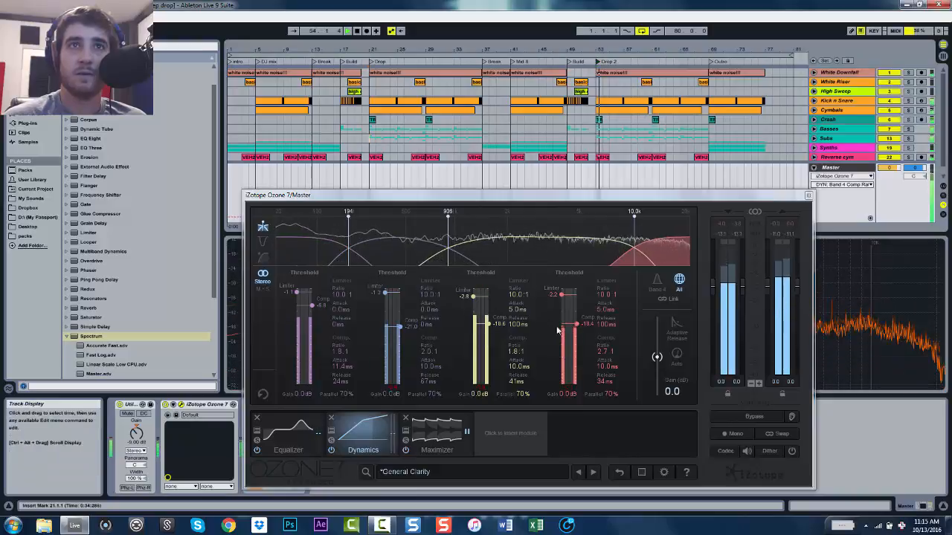
{"action": "left_click_drag", "start_coordinate": [569, 326], "coordinate": [570, 327]}
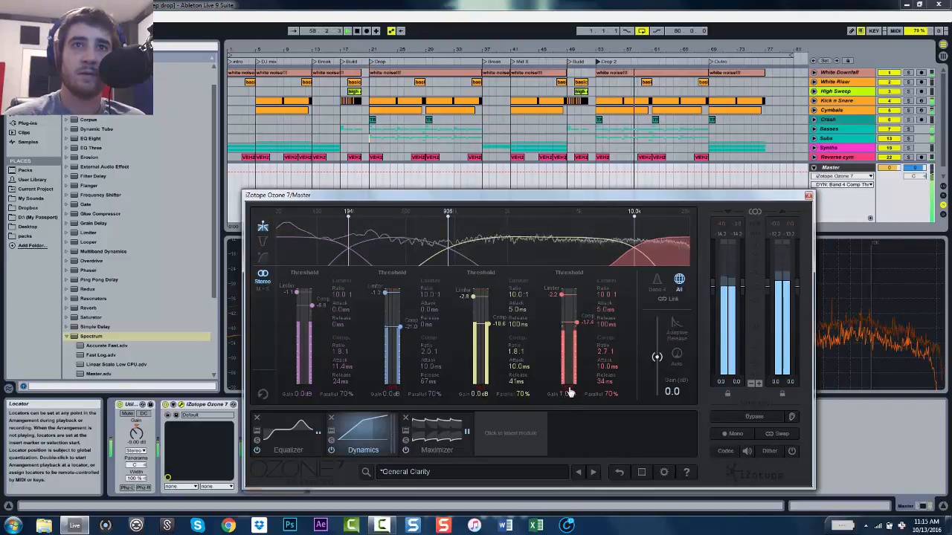
{"action": "left_click_drag", "start_coordinate": [573, 395], "coordinate": [576, 402]}
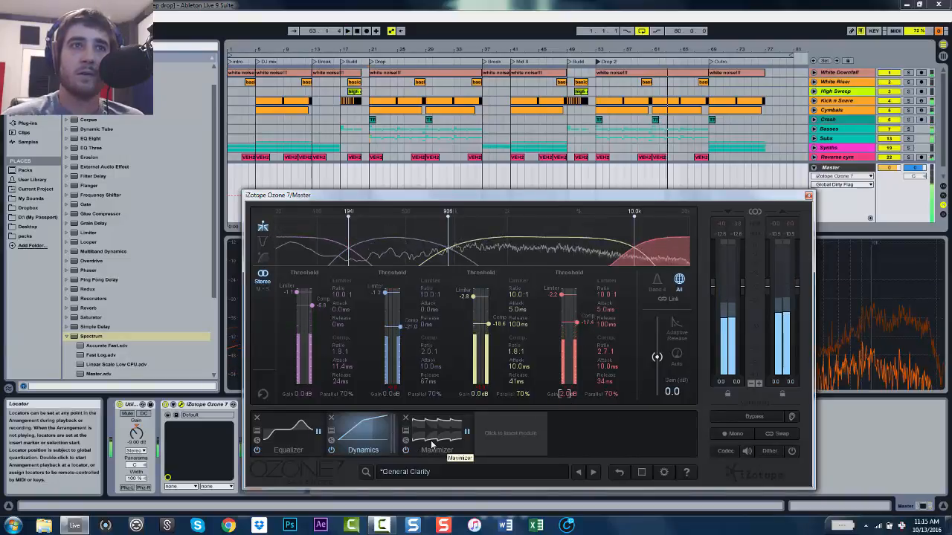
- Show Ozone 7's Maximizer module and lower its threshold to -7.4 dB while auditioning the first Drop
{"action": "left_click", "coordinate": [435, 438]}
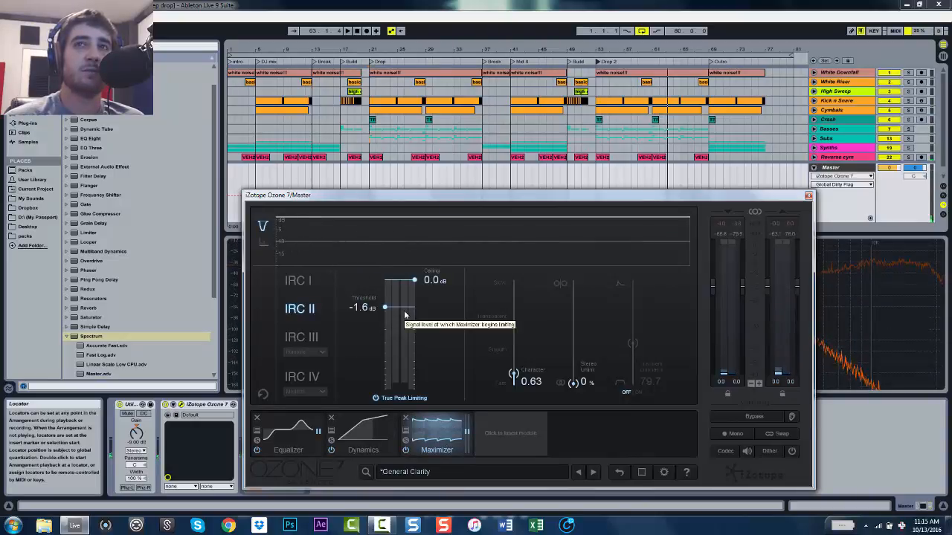
{"action": "key", "text": "space"}
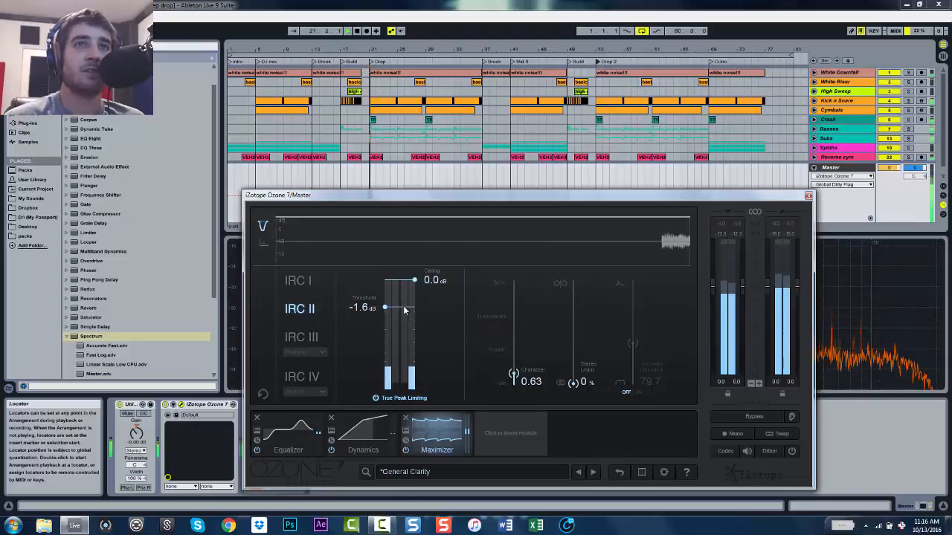
{"action": "left_click_drag", "start_coordinate": [405, 309], "coordinate": [416, 350]}
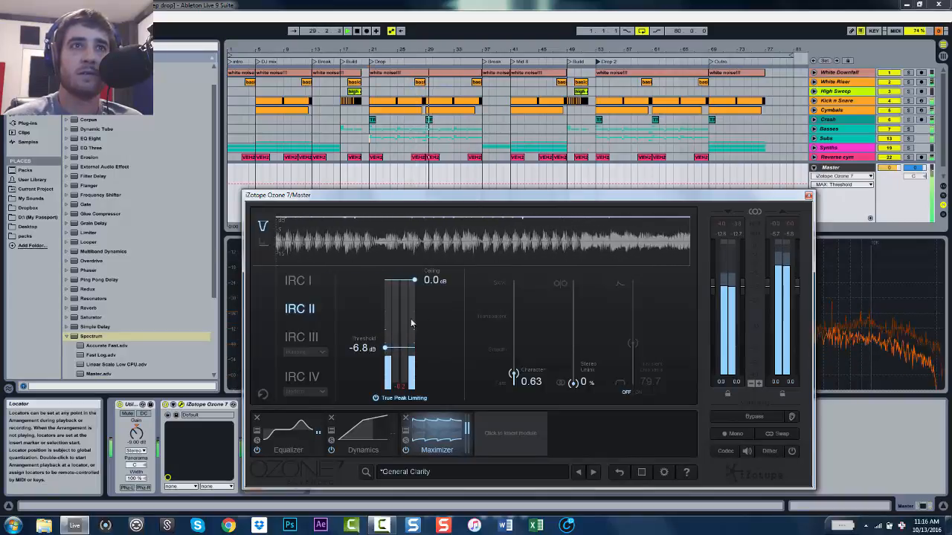
{"action": "left_click_drag", "start_coordinate": [411, 348], "coordinate": [409, 356]}
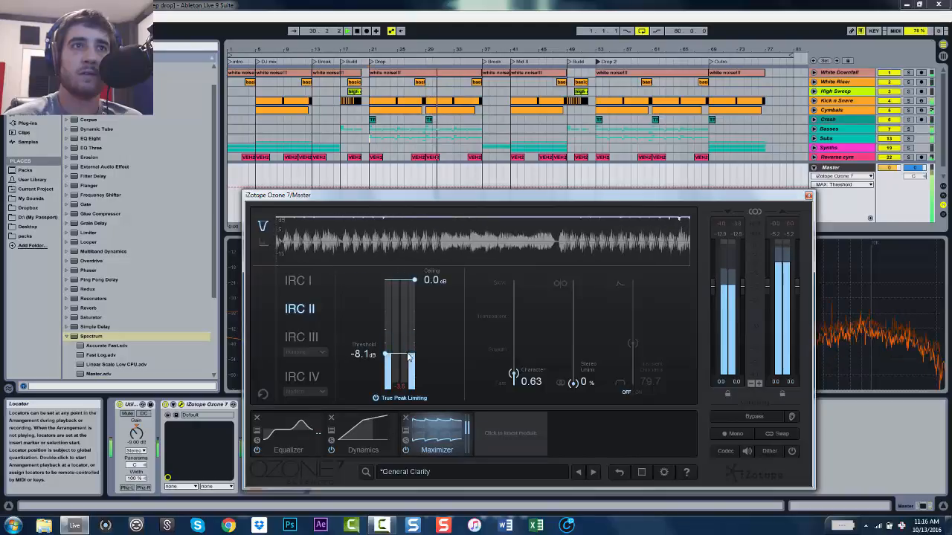
{"action": "scroll", "coordinate": [409, 357], "scroll_direction": "up", "scroll_amount": 2}
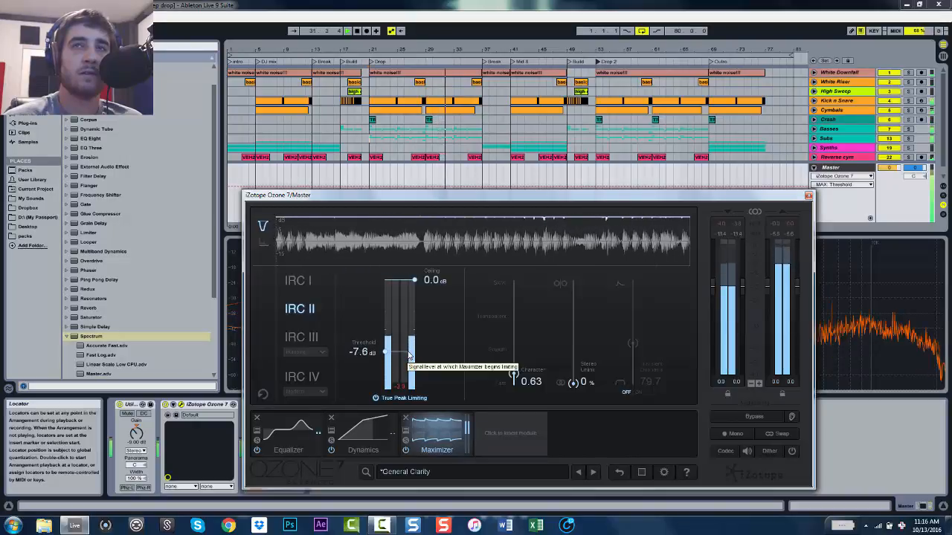
{"action": "scroll", "coordinate": [410, 356], "scroll_direction": "up", "scroll_amount": 2}
{"action": "key", "text": "space"}
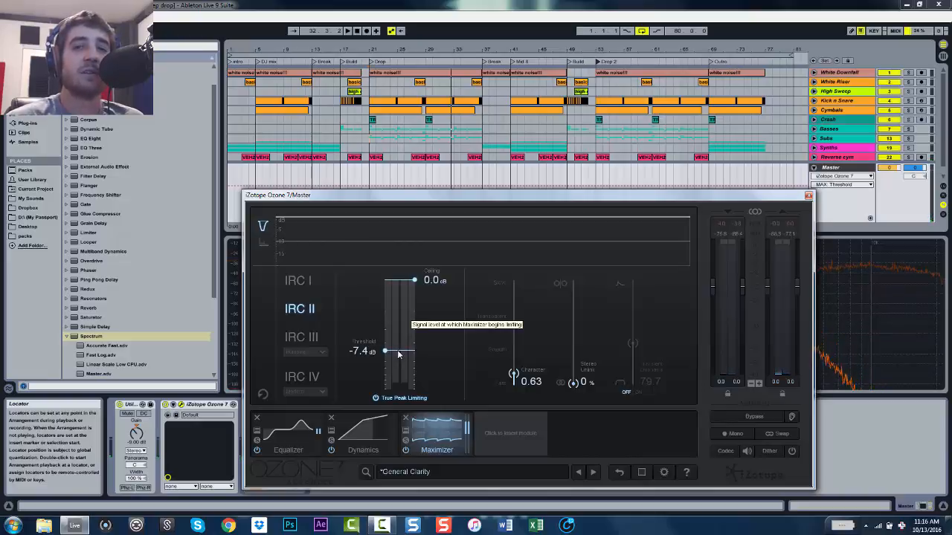
- Replay the Drop with the Maximizer threshold pushed to -12.7 dB for comparison, and return the threshold to -7.5 dB
{"action": "key", "text": "space"}
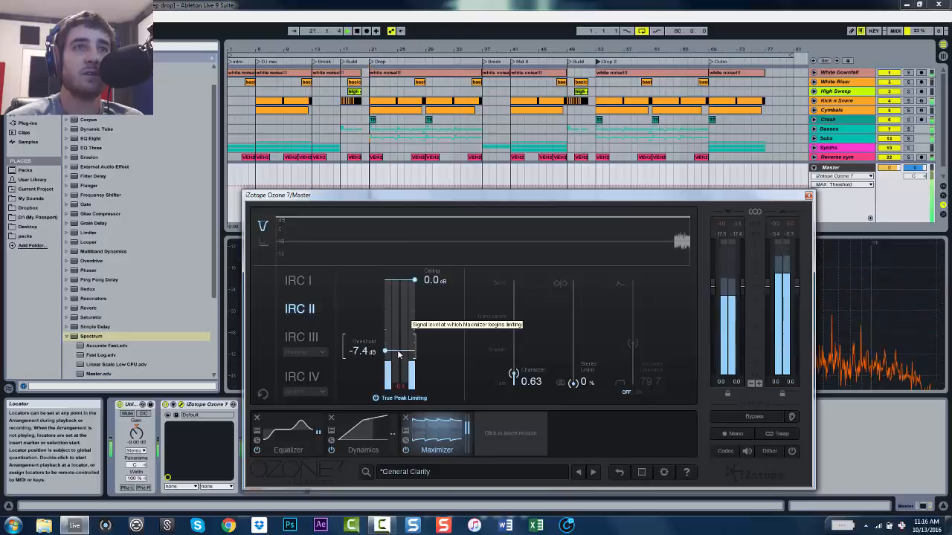
{"action": "left_click_drag", "start_coordinate": [401, 360], "coordinate": [405, 366]}
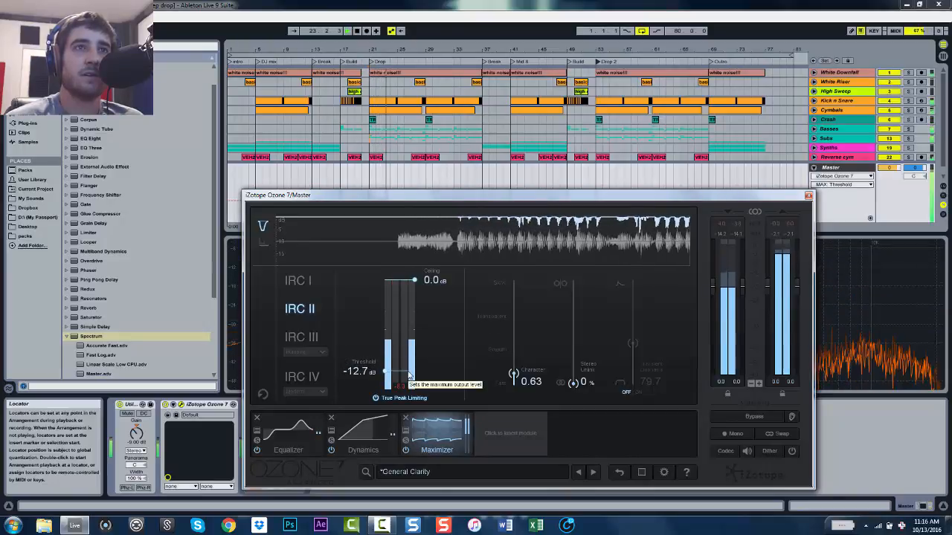
{"action": "left_click_drag", "start_coordinate": [407, 377], "coordinate": [410, 355]}
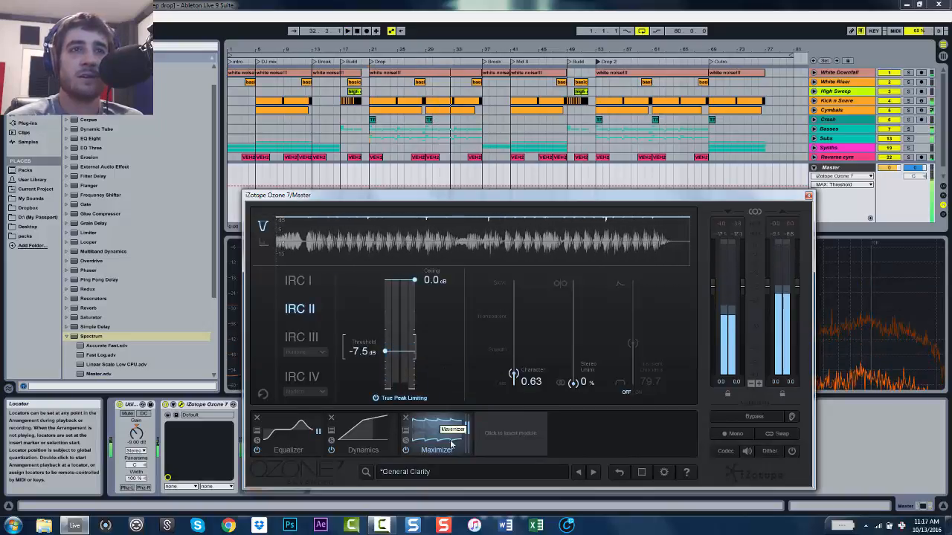
- Insert an Imager module between Dynamics and Maximizer and move its first crossover to 200 Hz
{"action": "left_click", "coordinate": [535, 444]}
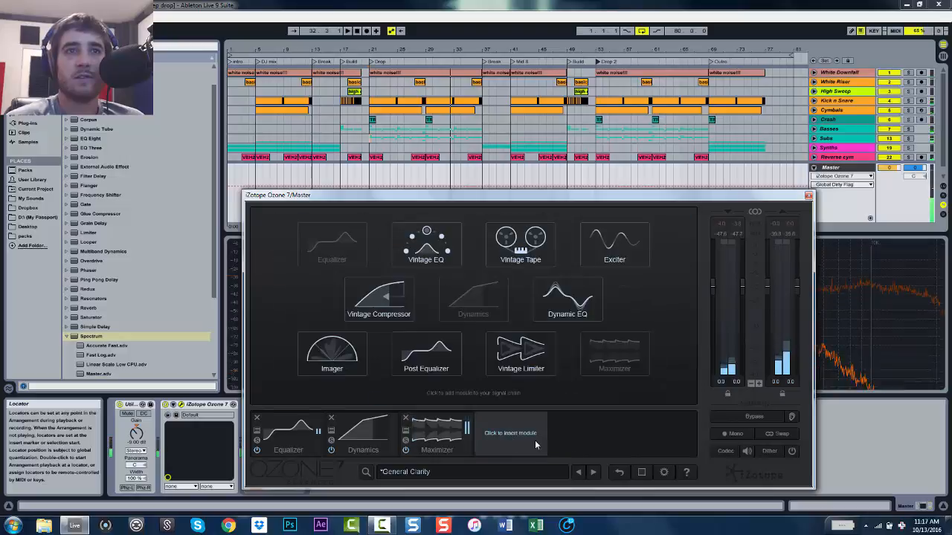
{"action": "left_click", "coordinate": [332, 357]}
{"action": "left_click_drag", "start_coordinate": [479, 446], "coordinate": [421, 442]}
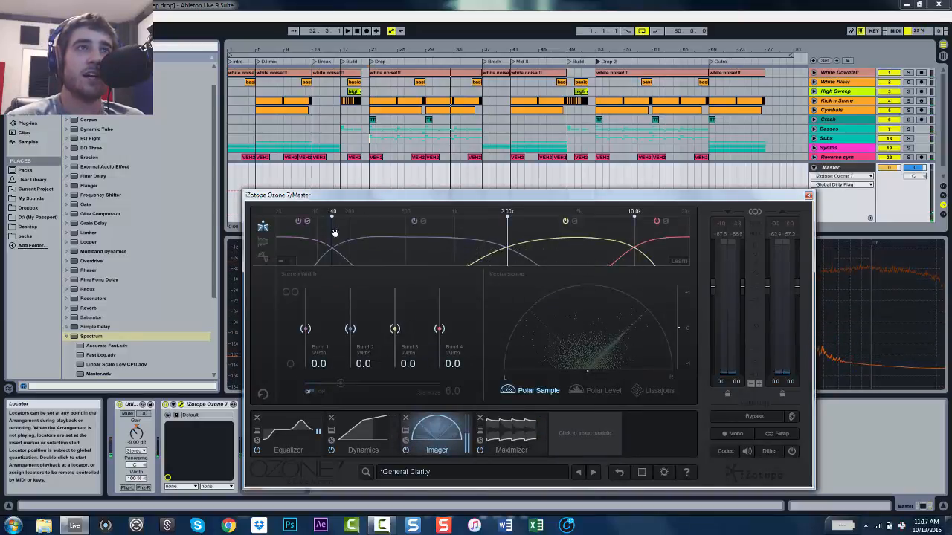
{"action": "left_click_drag", "start_coordinate": [332, 237], "coordinate": [350, 236]}
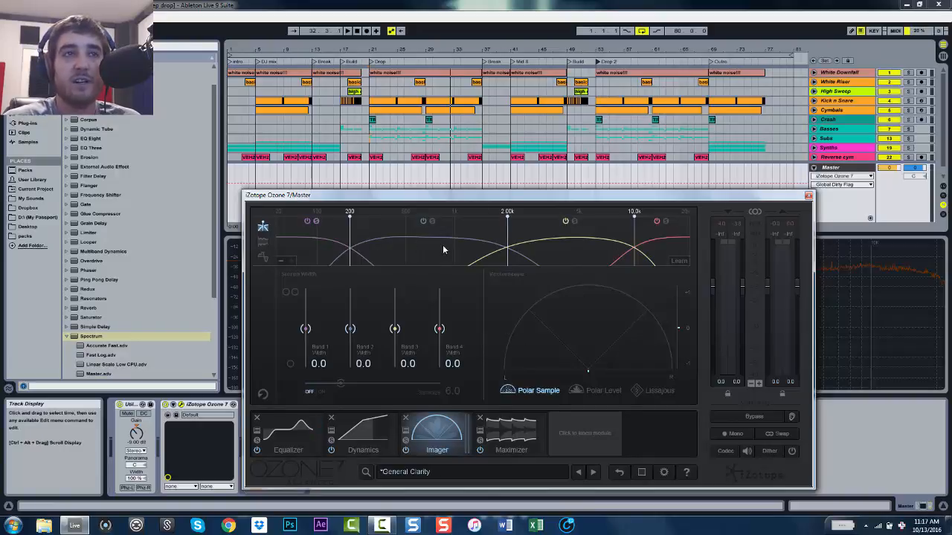
- Play the first Drop and narrow the Imager's Band 1 width to -58.2
{"action": "double_click", "coordinate": [371, 63]}
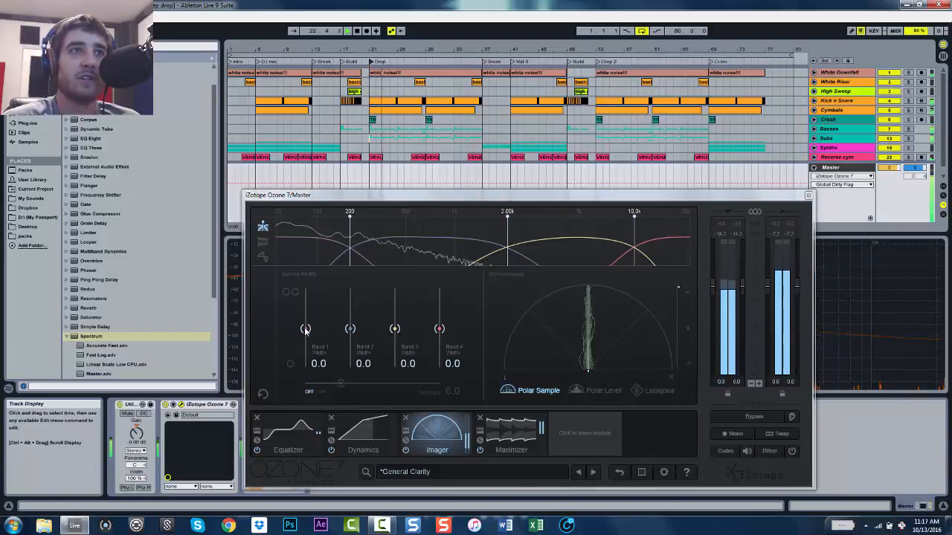
{"action": "left_click_drag", "start_coordinate": [305, 330], "coordinate": [309, 349]}
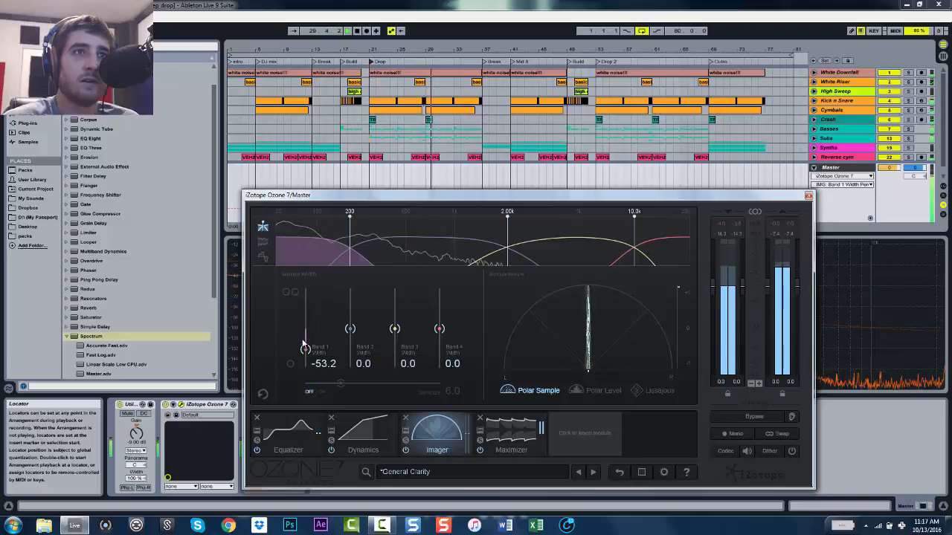
{"action": "left_click_drag", "start_coordinate": [306, 348], "coordinate": [305, 354]}
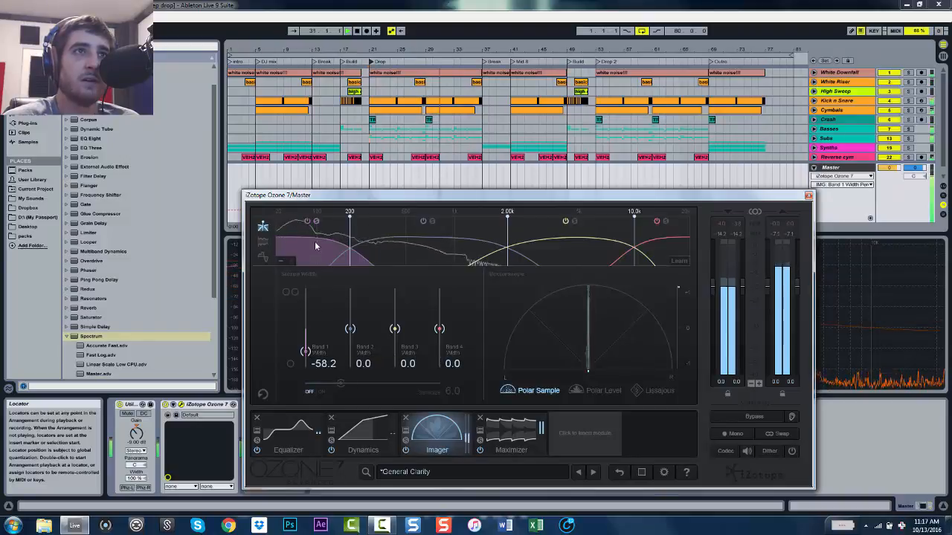
- Solo Band 2 in the Imager and move the crossover between Bands 2 and 3 to 503 Hz
{"action": "left_click", "coordinate": [433, 221]}
{"action": "left_click_drag", "start_coordinate": [506, 253], "coordinate": [406, 260]}
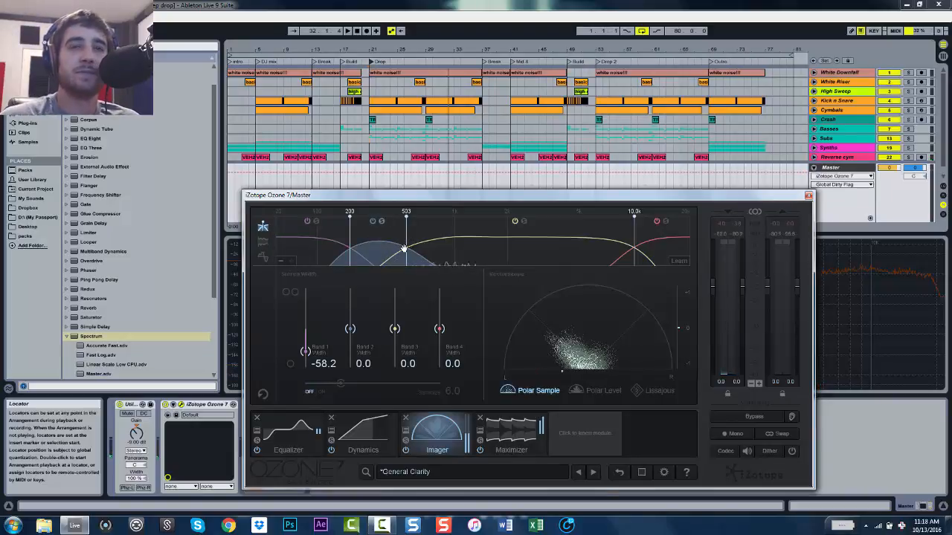
{"action": "key", "text": "space"}
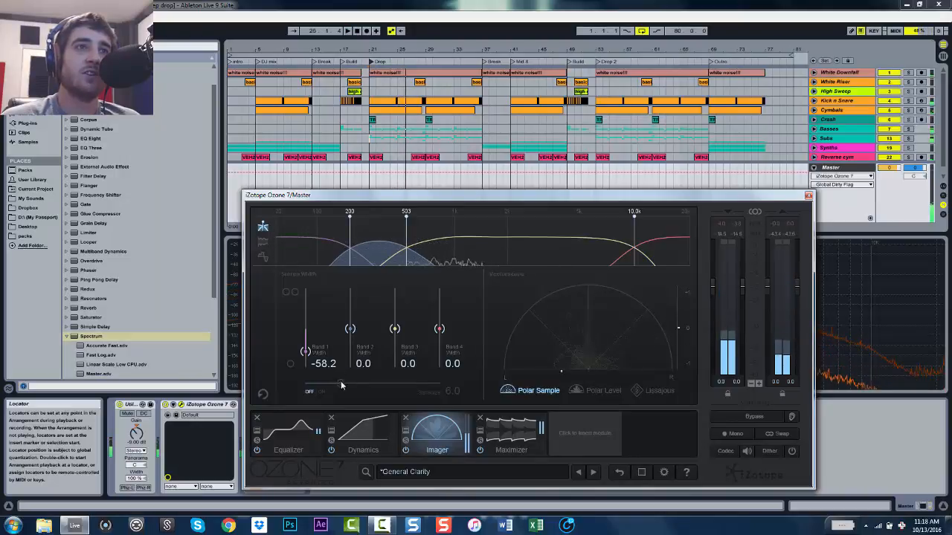
- Turn on the Imager's Stereoize option and widen Band 2 to 12.7 while auditioning the Drop
{"action": "left_click", "coordinate": [318, 392]}
{"action": "left_click_drag", "start_coordinate": [350, 332], "coordinate": [353, 329]}
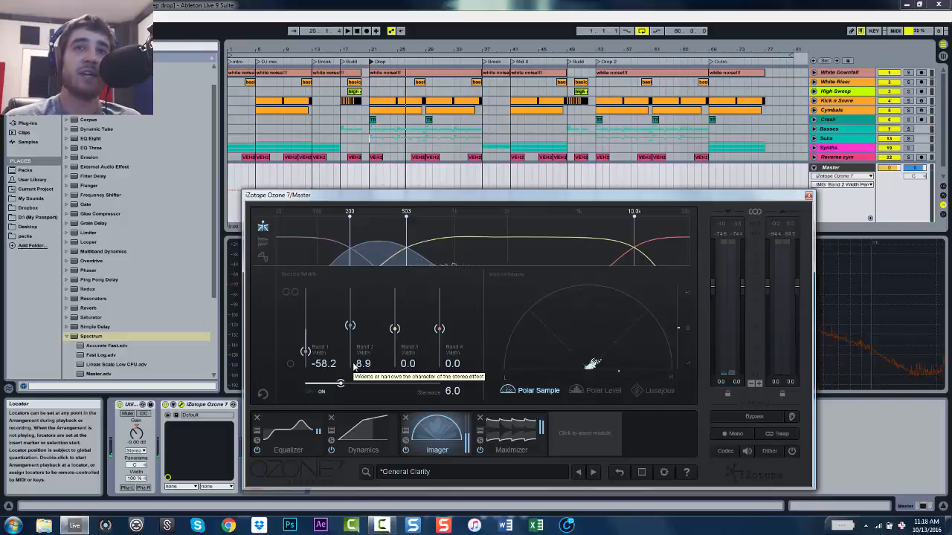
{"action": "key", "text": "space"}
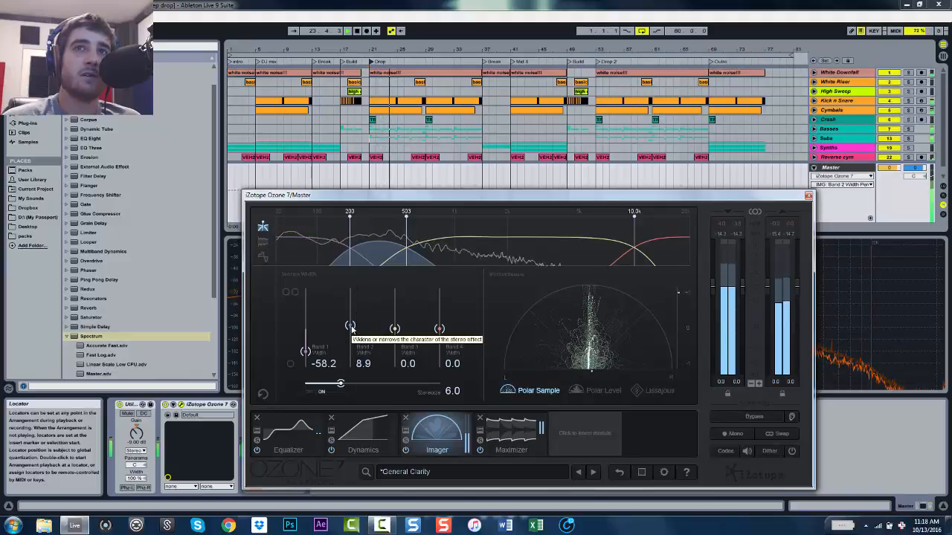
{"action": "scroll", "coordinate": [351, 328], "scroll_direction": "up", "scroll_amount": 3}
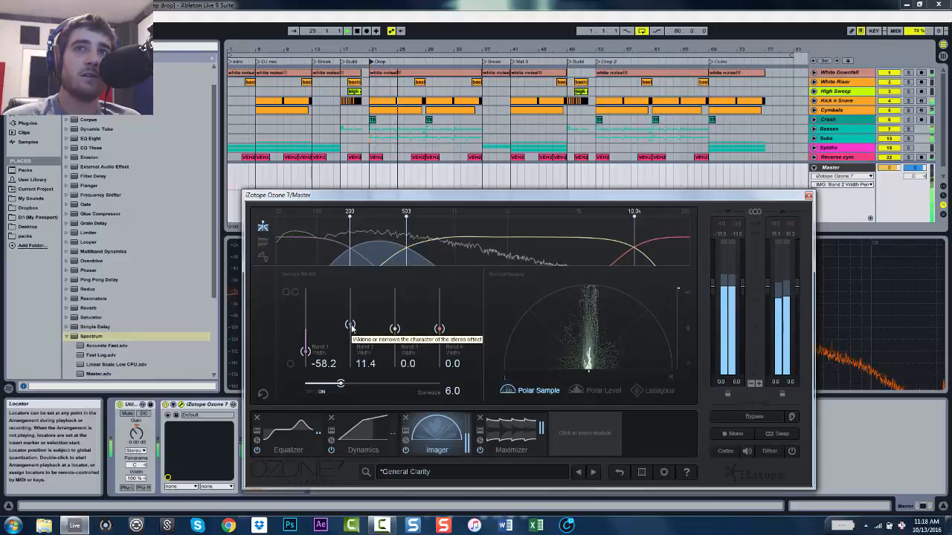
{"action": "scroll", "coordinate": [352, 328], "scroll_direction": "up", "scroll_amount": 2}
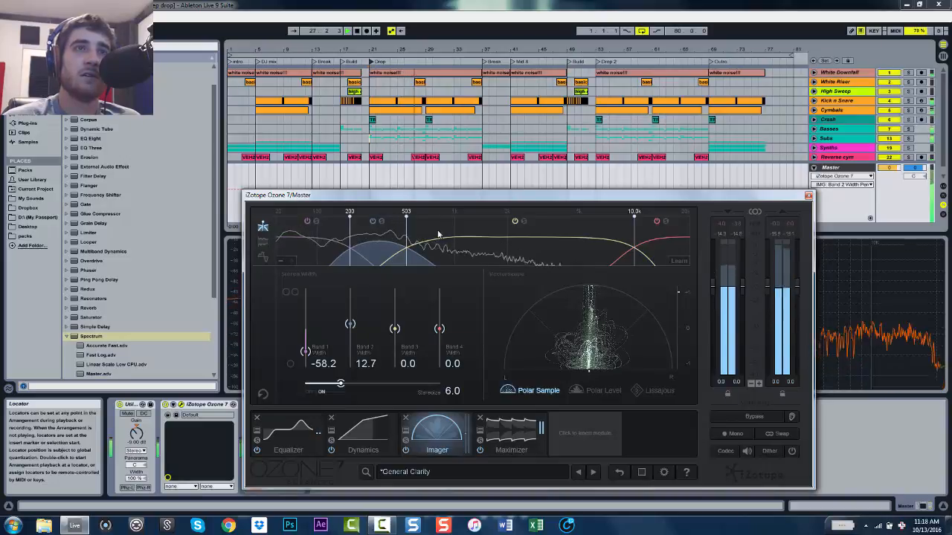
- Solo Band 3 in the Imager, collapse the enlarged Spectrum display and set Band 3's width to 11.4 while the Drop plays
{"action": "left_click", "coordinate": [524, 222]}
{"action": "key", "text": "space"}
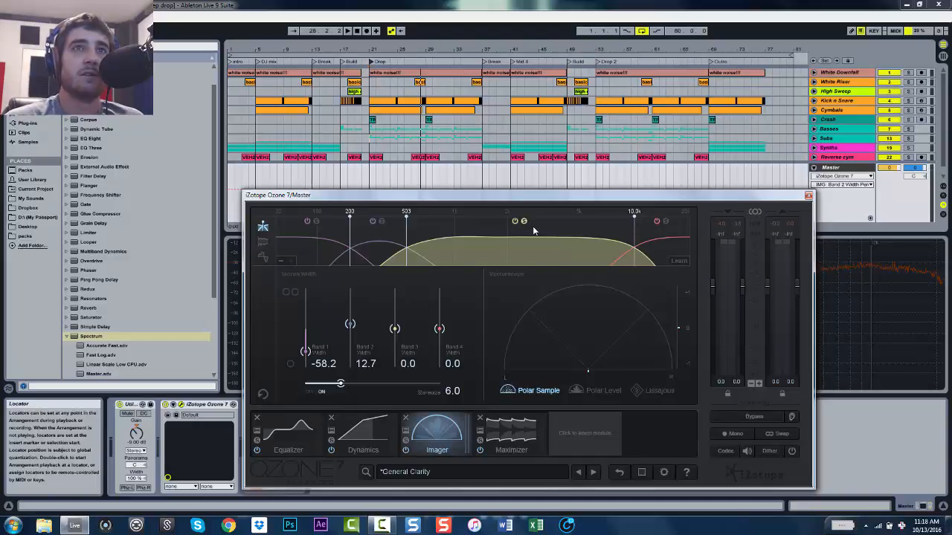
{"action": "key", "text": "space"}
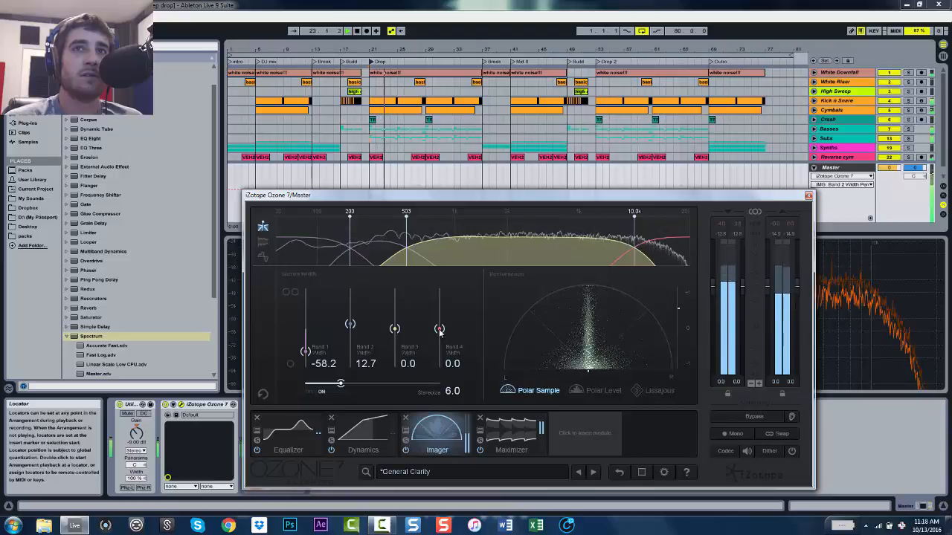
{"action": "double_click", "coordinate": [890, 243]}
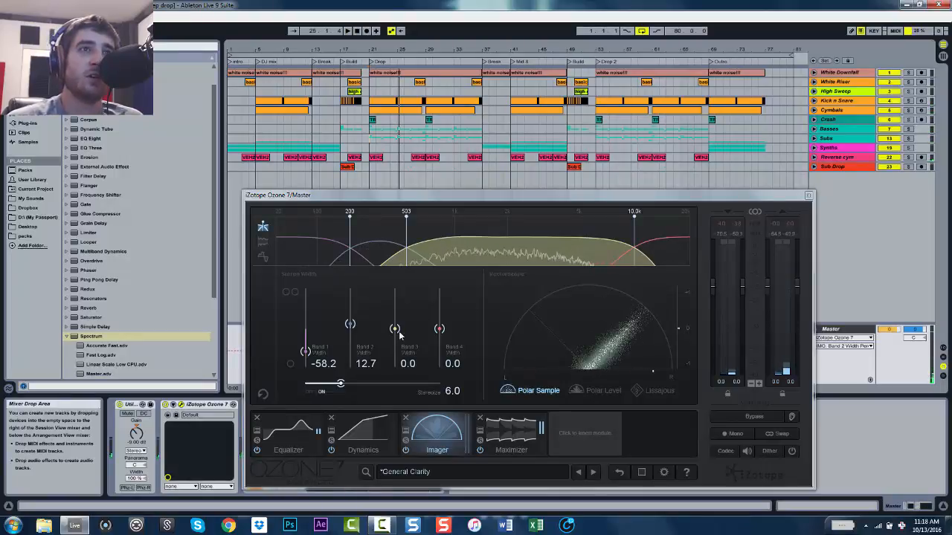
{"action": "left_click_drag", "start_coordinate": [399, 336], "coordinate": [400, 333]}
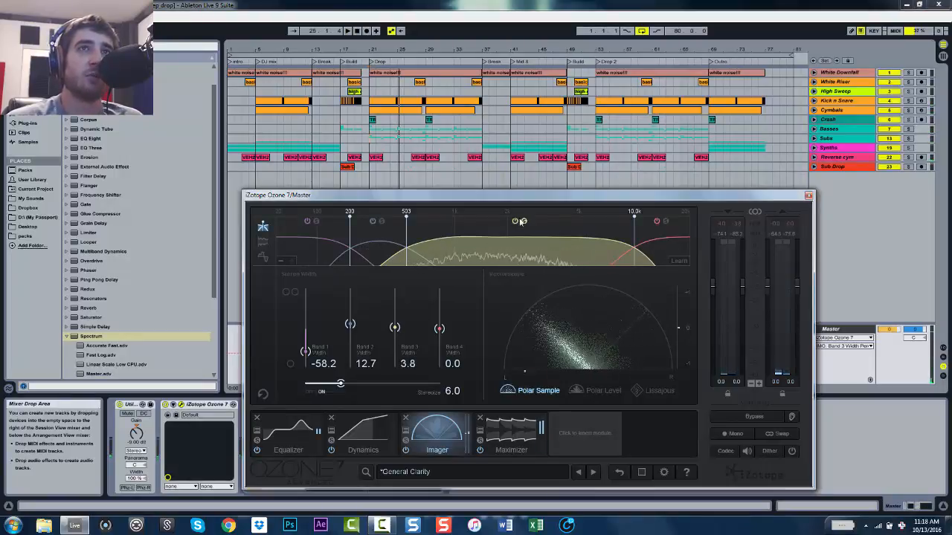
{"action": "left_click", "coordinate": [371, 63]}
{"action": "key", "text": "space"}
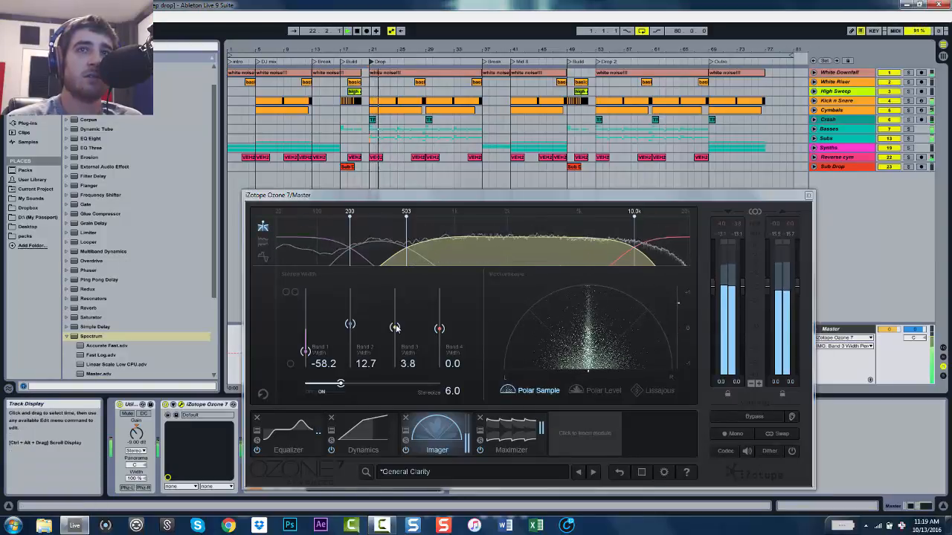
{"action": "left_click_drag", "start_coordinate": [395, 328], "coordinate": [396, 325]}
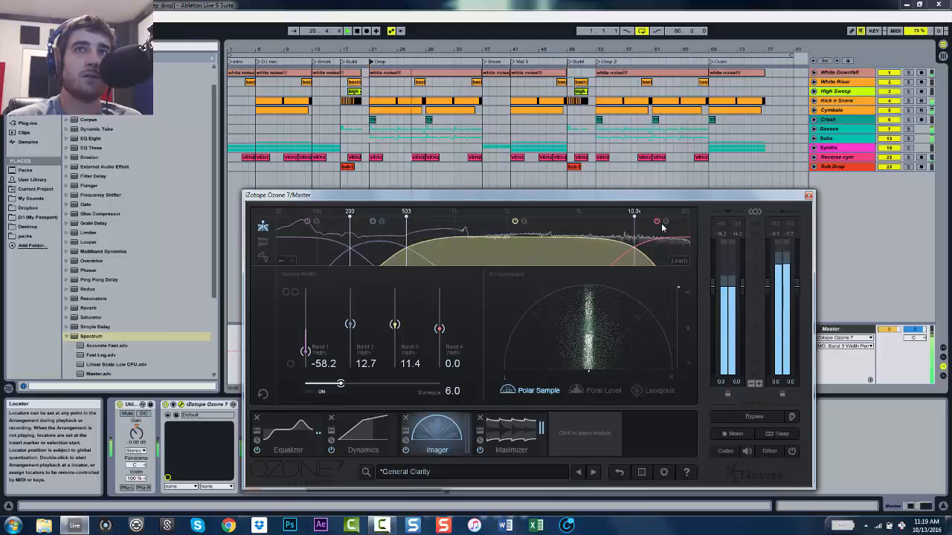
- Solo Band 4 in the Imager and widen it to 27.8 while replaying the Drop
{"action": "key", "text": "space"}
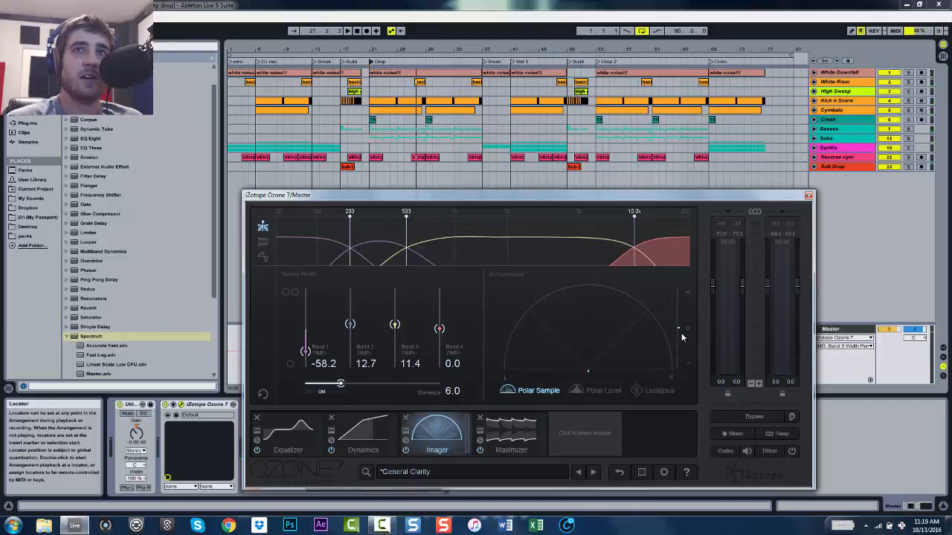
{"action": "key", "text": "space"}
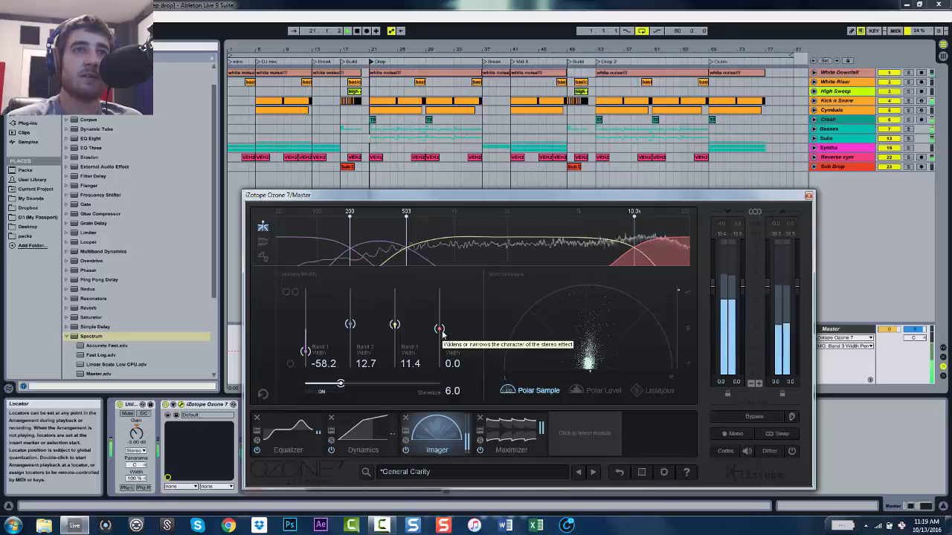
{"action": "left_click_drag", "start_coordinate": [441, 332], "coordinate": [441, 323]}
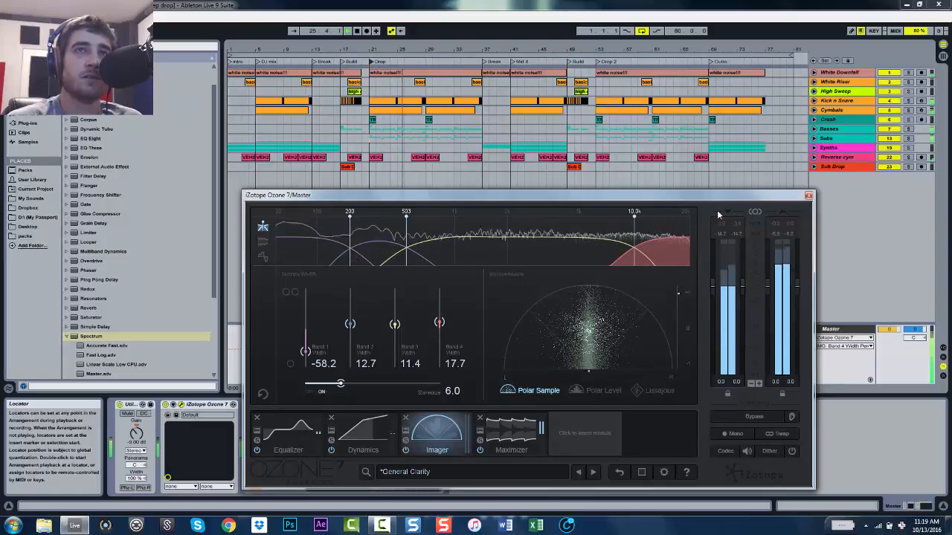
{"action": "mouse_move", "coordinate": [442, 328]}
{"action": "left_mouse_down"}
{"action": "mouse_move", "coordinate": [442, 313]}
{"action": "mouse_move", "coordinate": [449, 323]}
{"action": "left_mouse_up"}
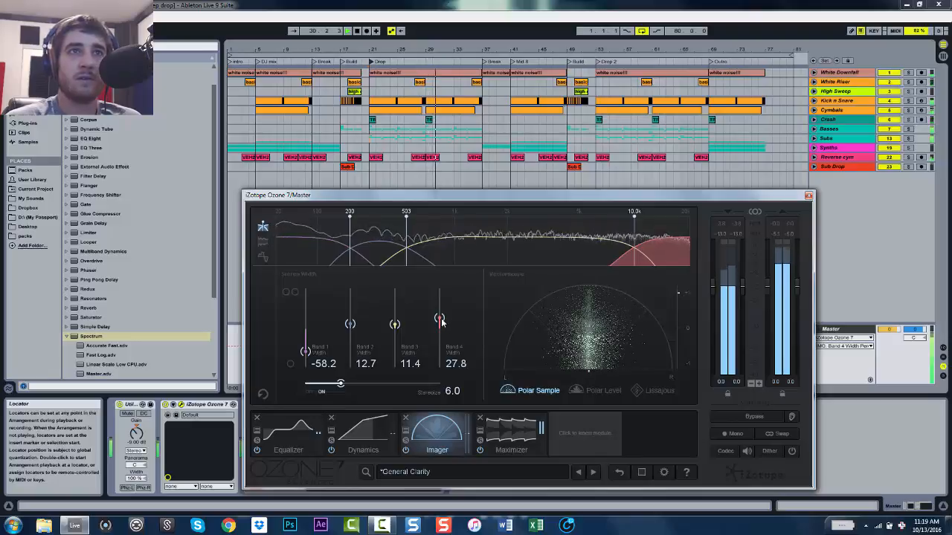
- Check Ozone 7's Maximizer module, close the plug-in window and fold the Master track in the arrangement
{"action": "left_click", "coordinate": [514, 429]}
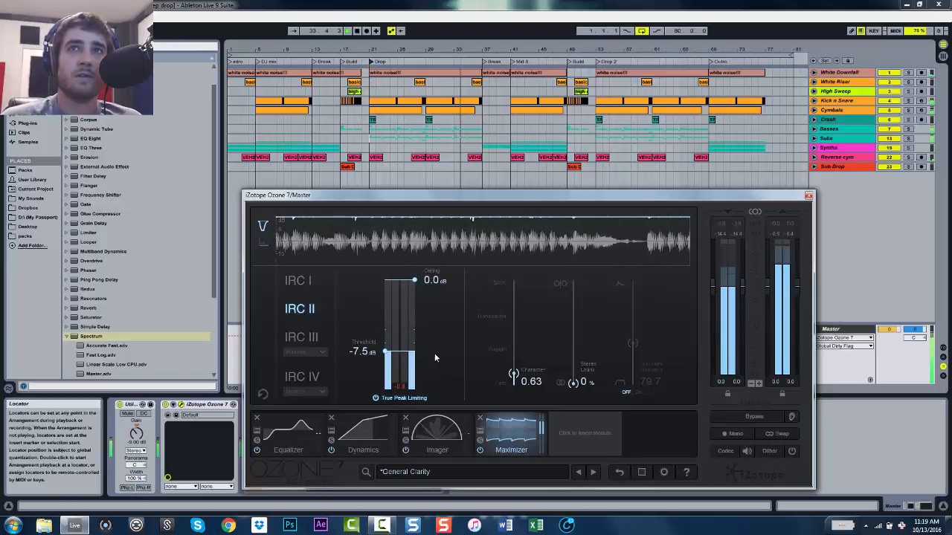
{"action": "left_click", "coordinate": [807, 198]}
{"action": "left_click", "coordinate": [813, 328]}
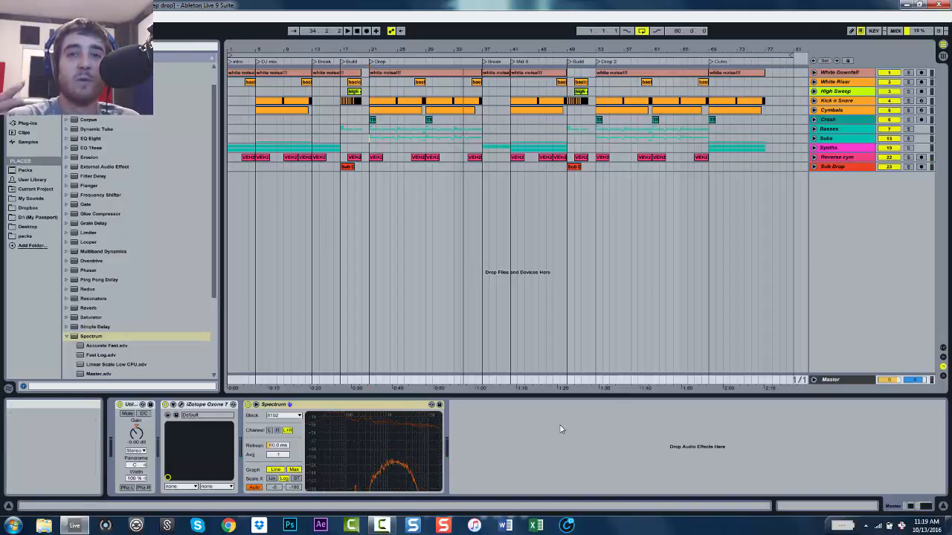
- Collapse the Spectrum, Ozone 7 and Utility devices on the Master track and hide the device view
{"action": "double_click", "coordinate": [334, 405]}
{"action": "double_click", "coordinate": [218, 405]}
{"action": "double_click", "coordinate": [137, 406]}
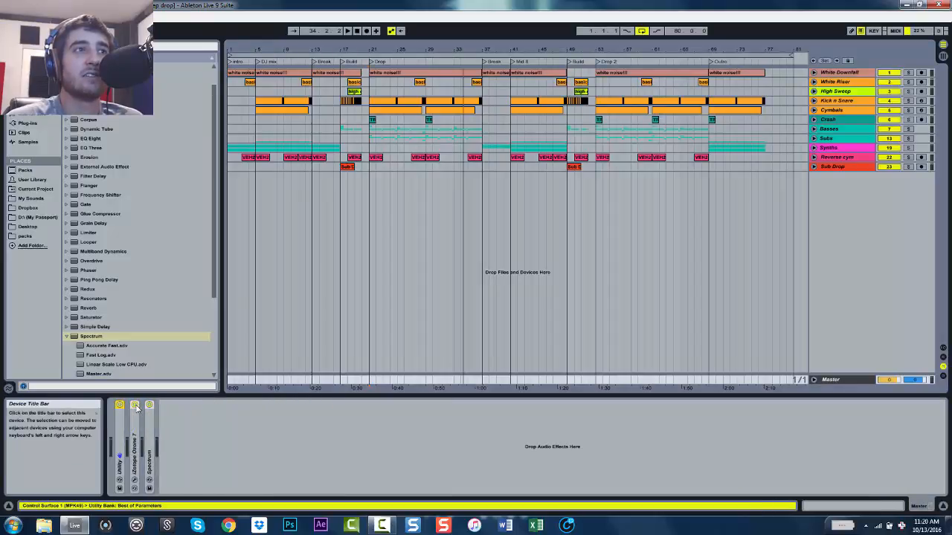
{"action": "key", "text": "ctrl+alt+l"}
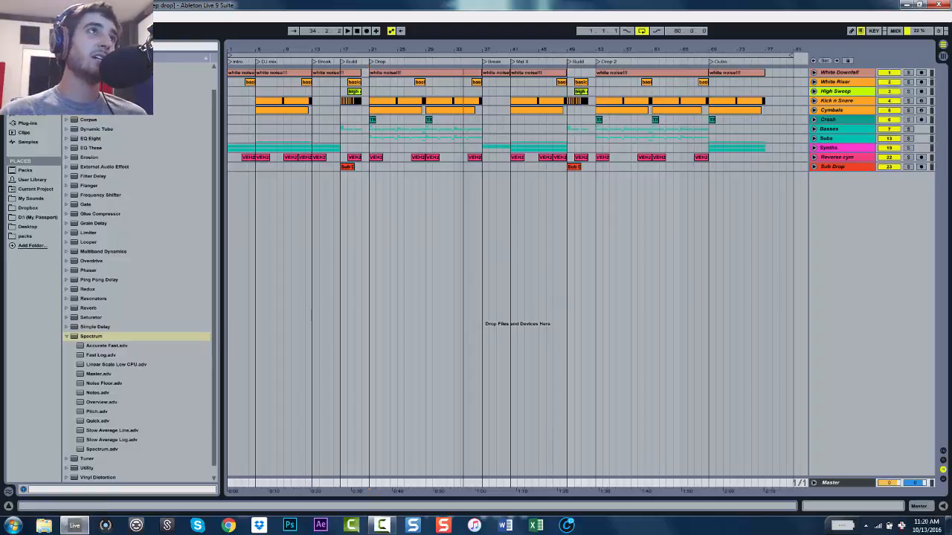
- Collect all and save the project, copying files from elsewhere, other Projects and the User Library but not Factory Packs
{"action": "left_click", "coordinate": [10, 16]}
{"action": "left_click", "coordinate": [49, 138]}
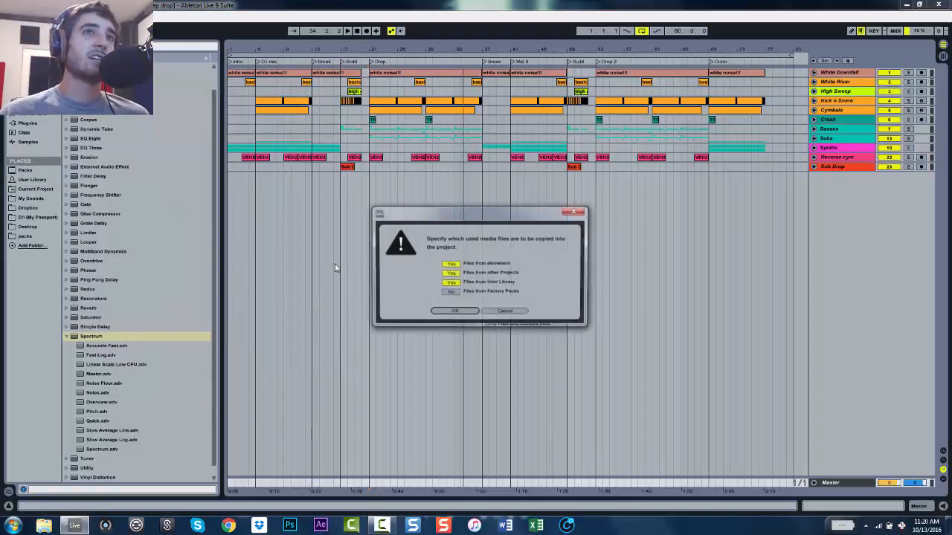
{"action": "left_click", "coordinate": [455, 311]}
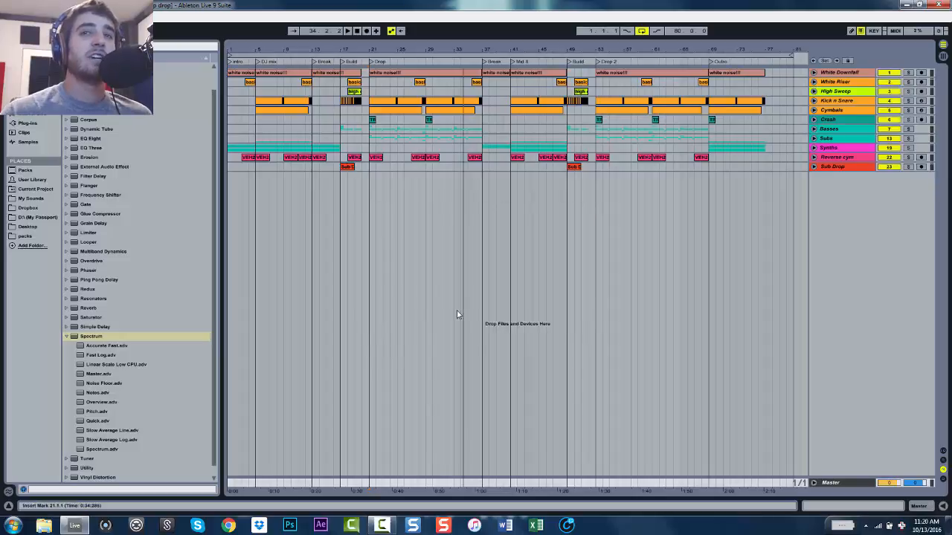